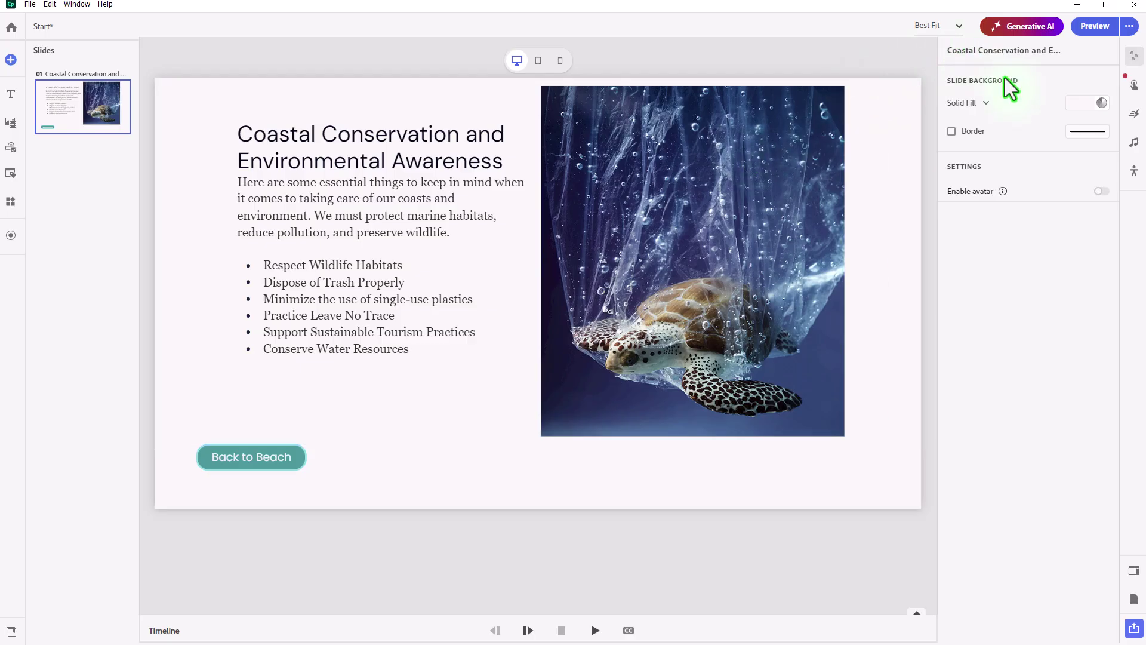
Step: Change the slide background fill from Solid Fill to Image, choosing Generate as the source
click(979, 103)
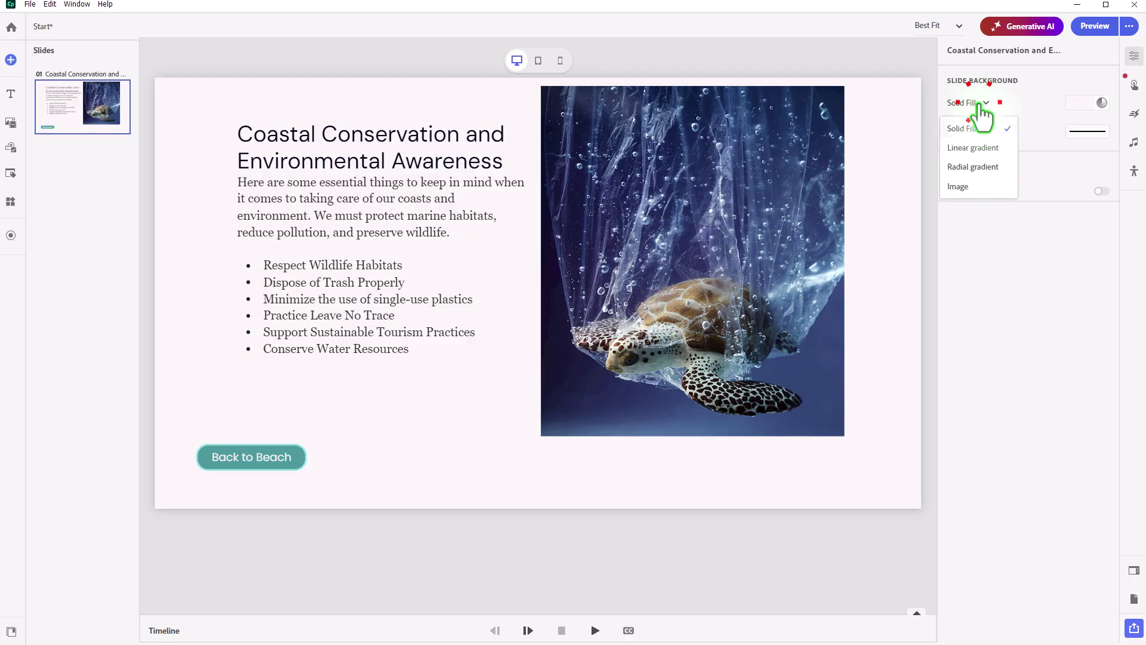
click(972, 187)
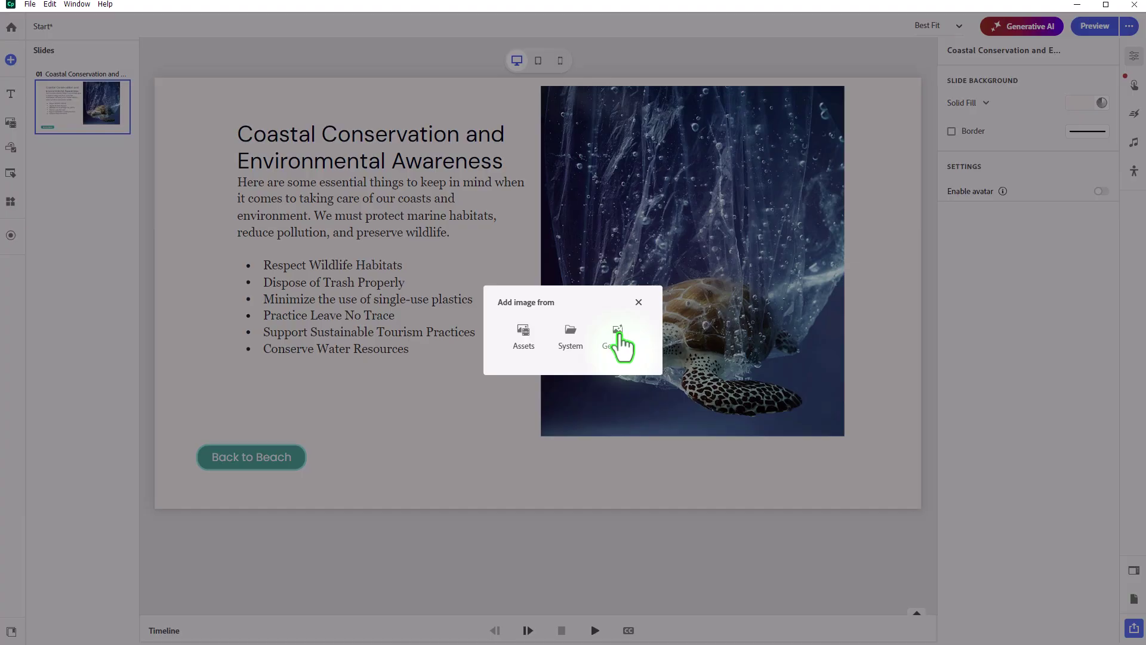
click(617, 334)
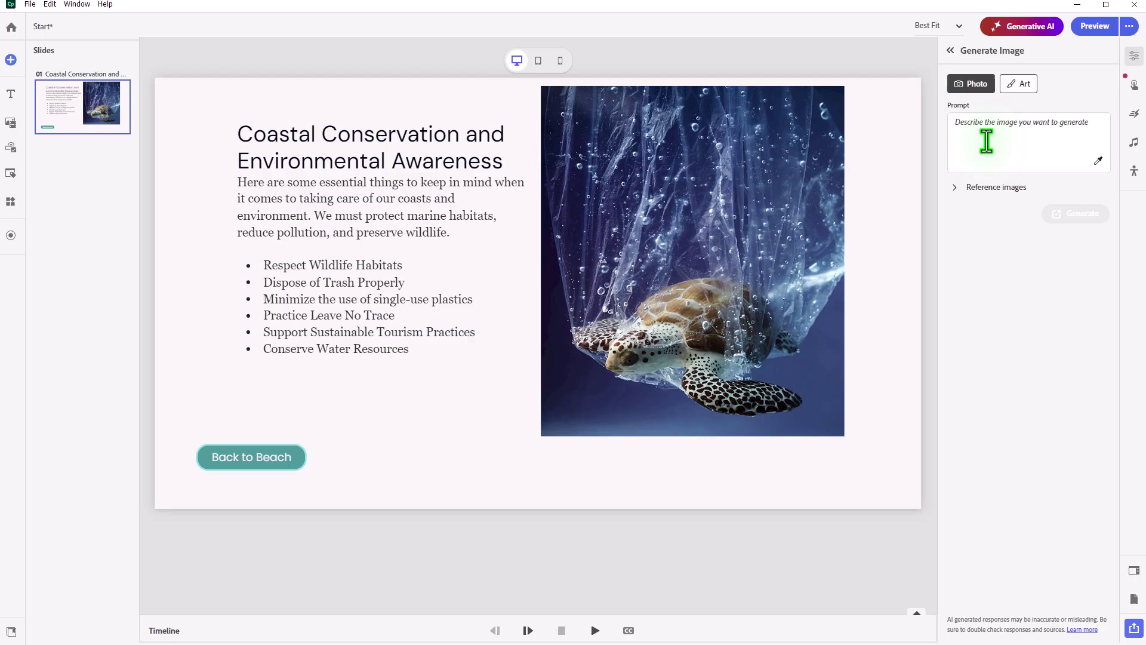
Step: Set the Generate Image panel to Art and expand the Reference images section
click(1018, 86)
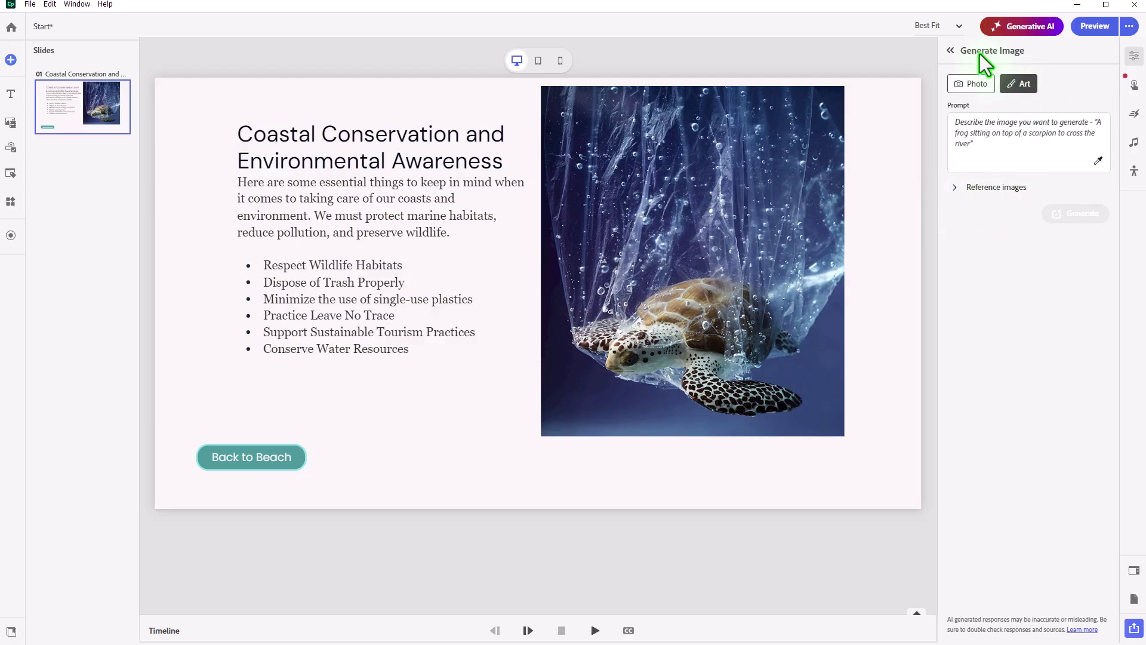
click(956, 187)
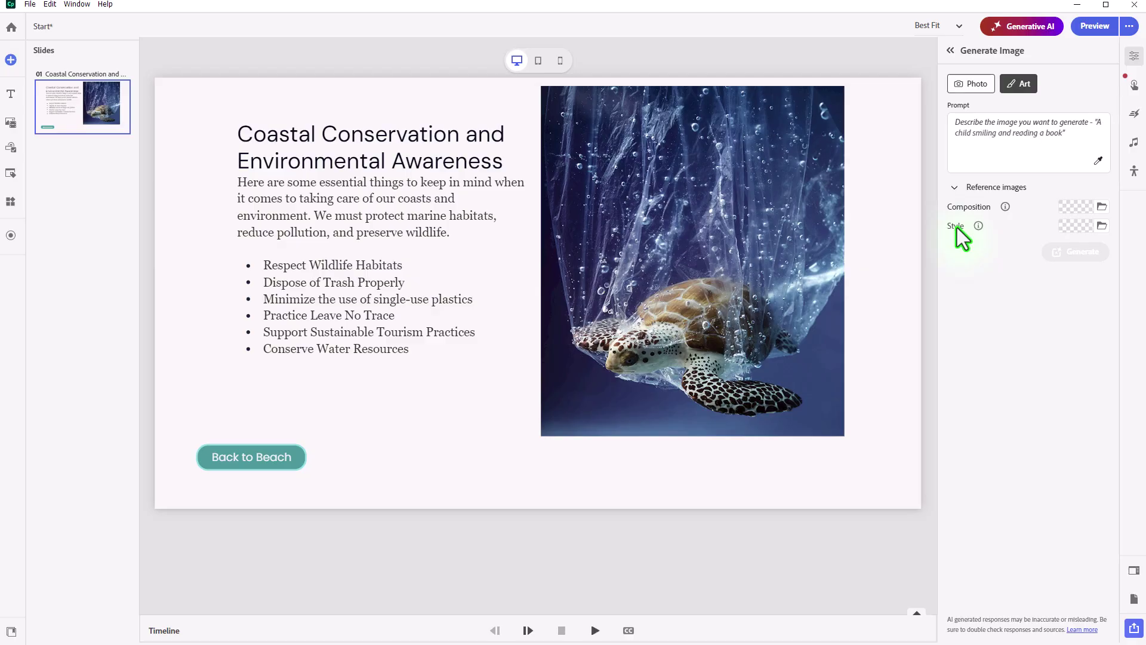
mouse_move(981, 225)
mouse_move(1005, 208)
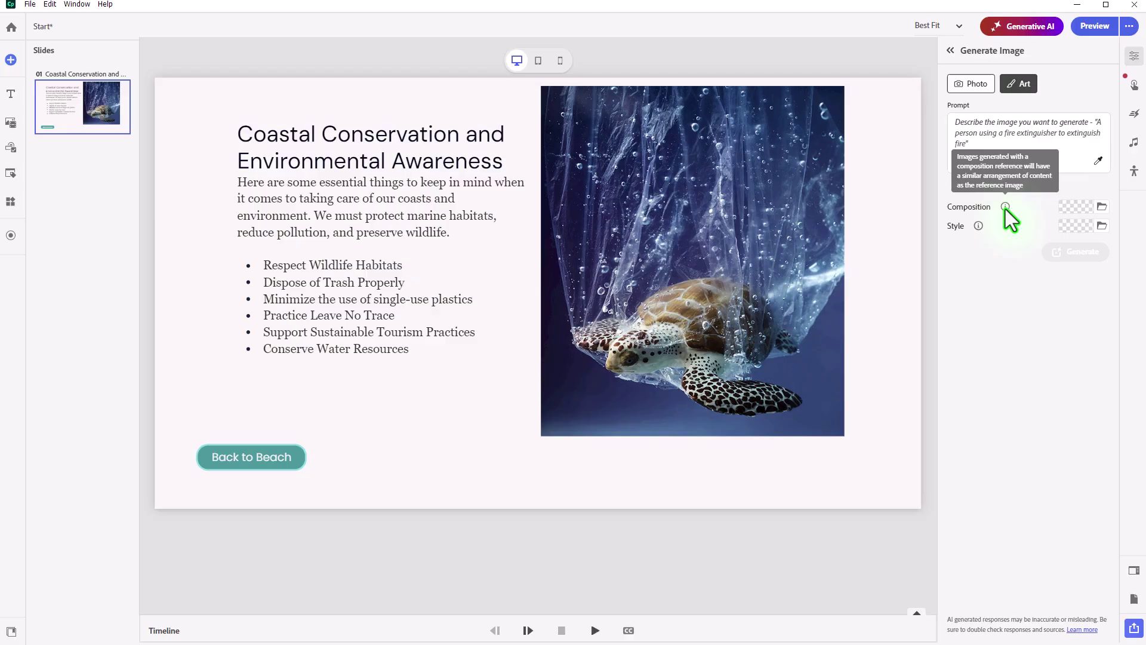
Step: Load AdobeStock_334059875.jpeg from Downloads as the Style reference image
click(1102, 225)
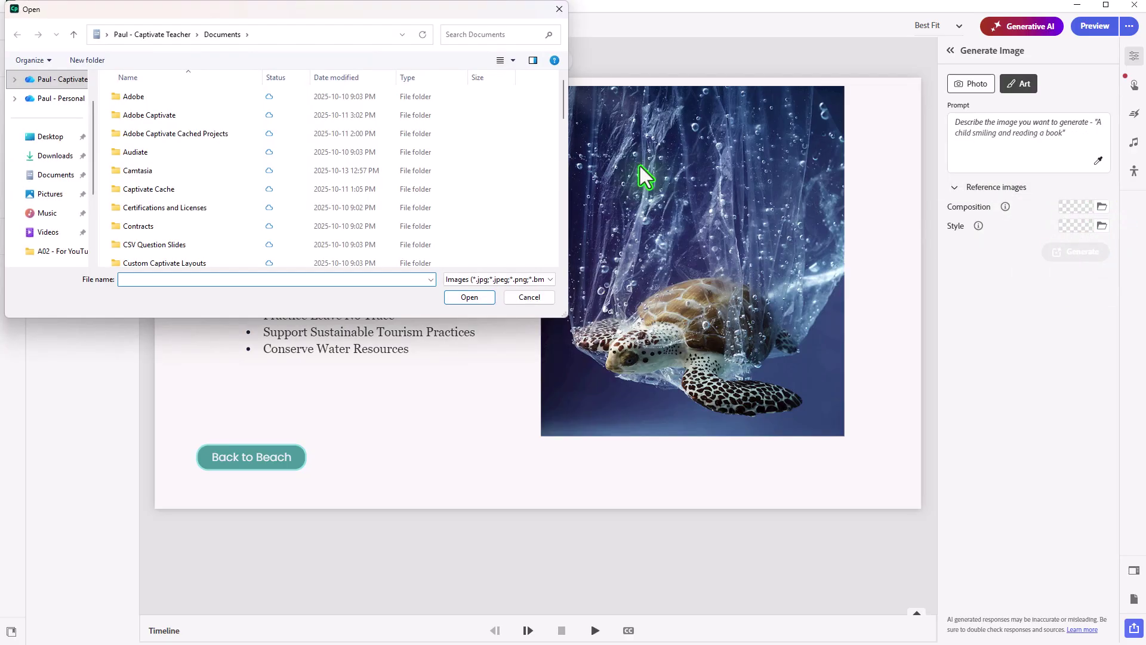
click(55, 155)
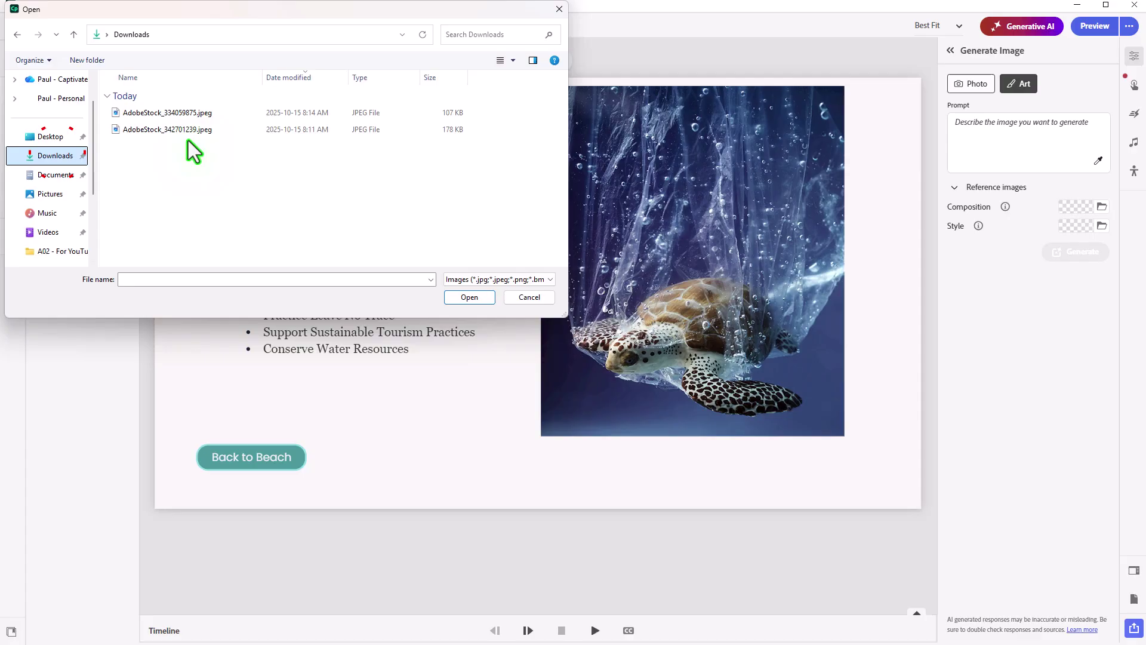
click(196, 112)
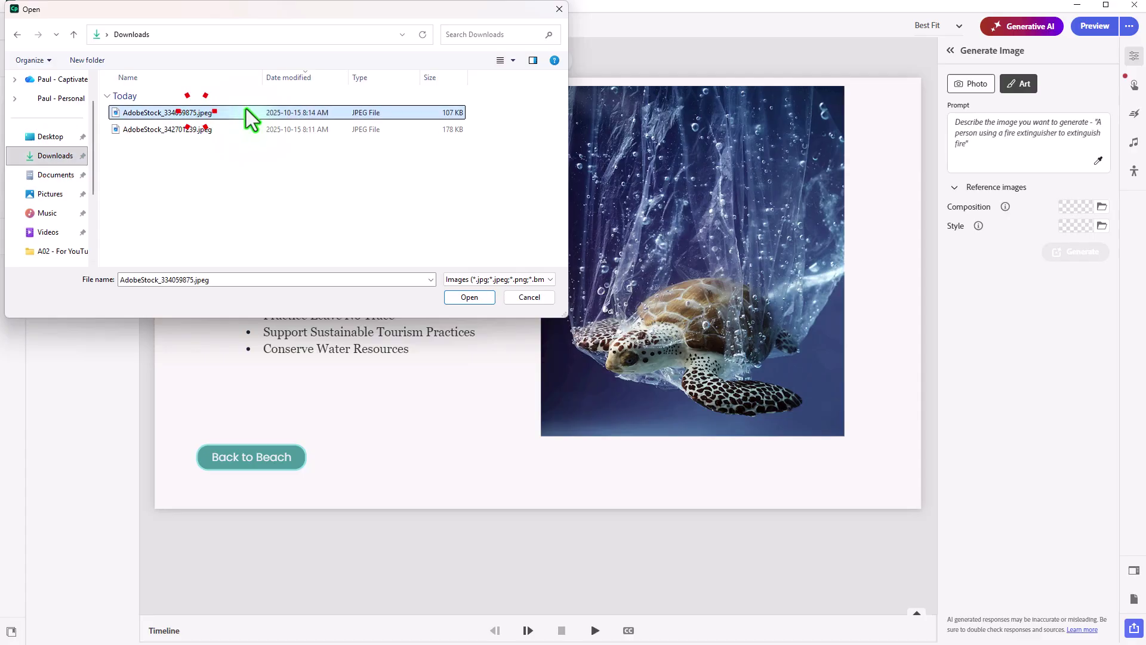
click(468, 297)
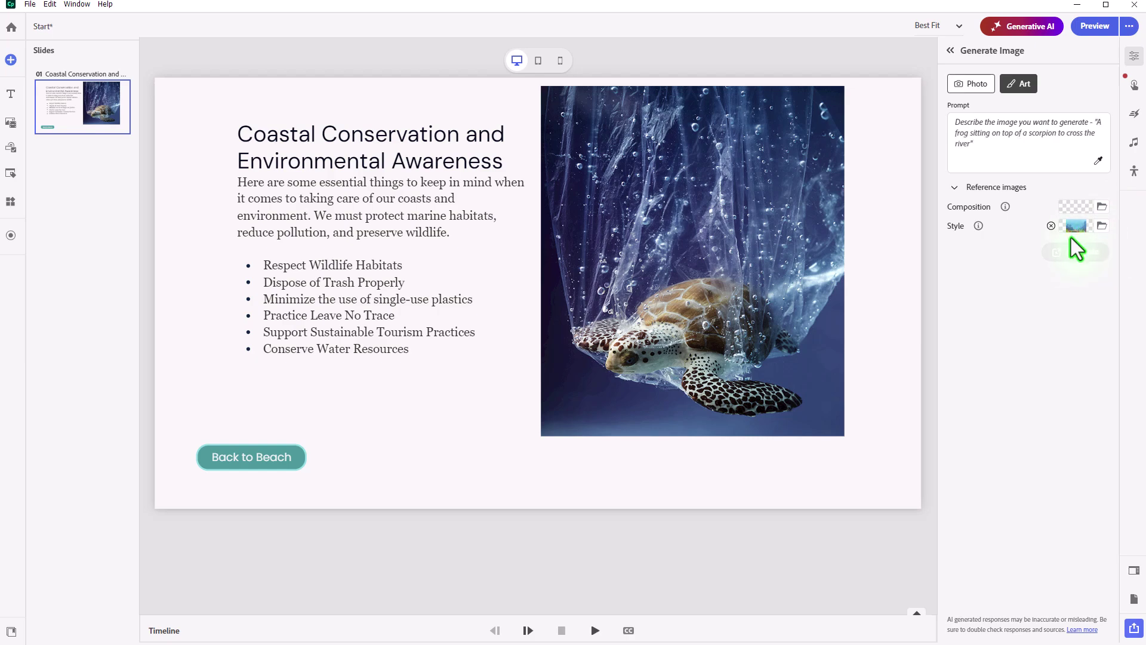
click(1021, 149)
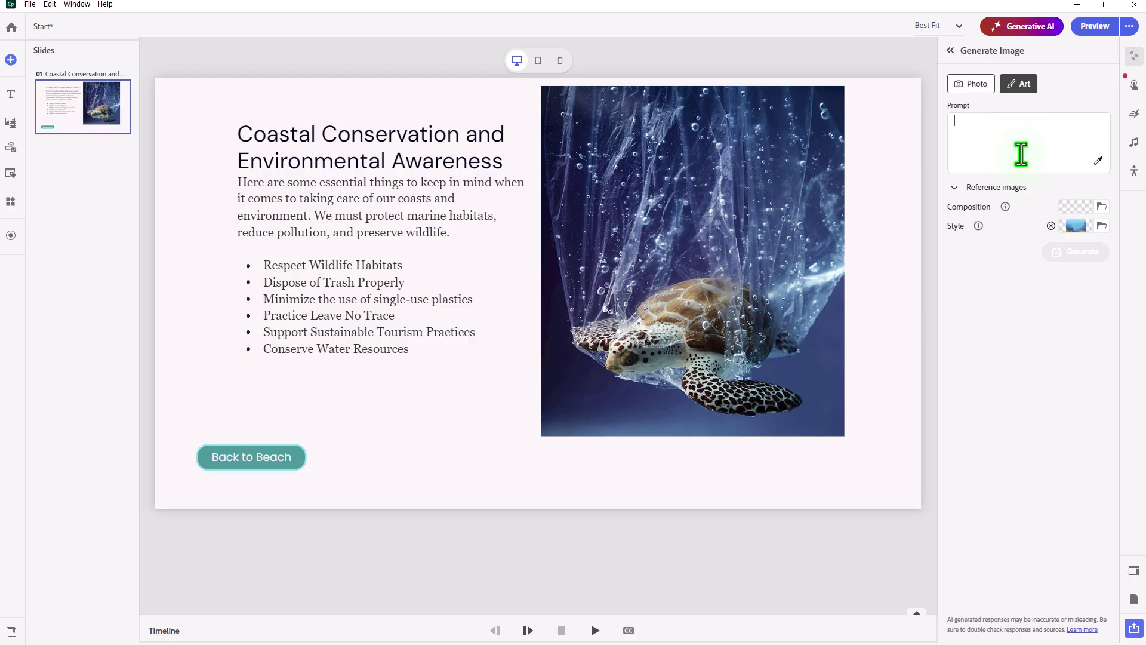
Step: Write a light-coloured undersea prompt contrasting with the foreground, then append the slide title (Text_483)
text(undersea imag)
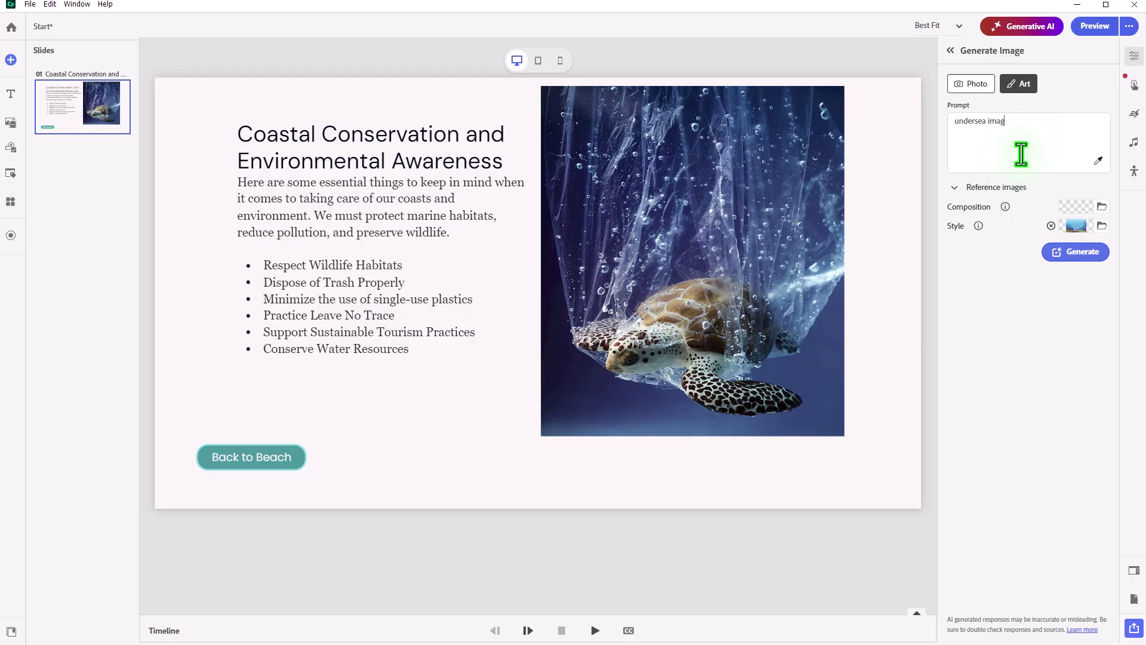
text(e light color that will contrast with the foreground)
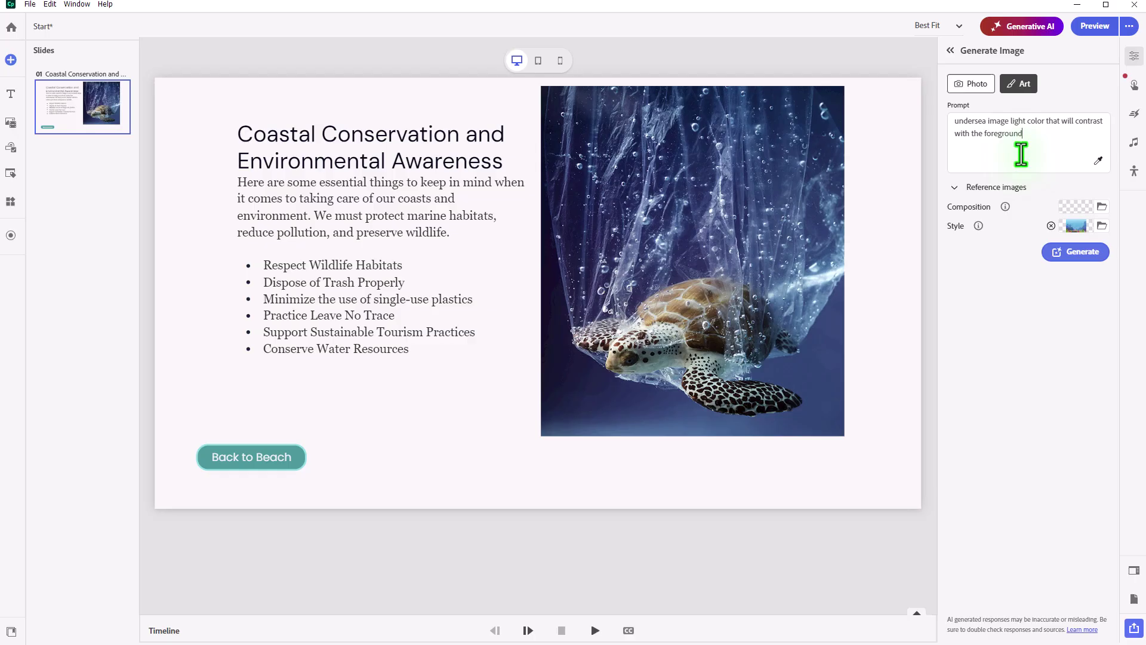
text( to produce a nice background)
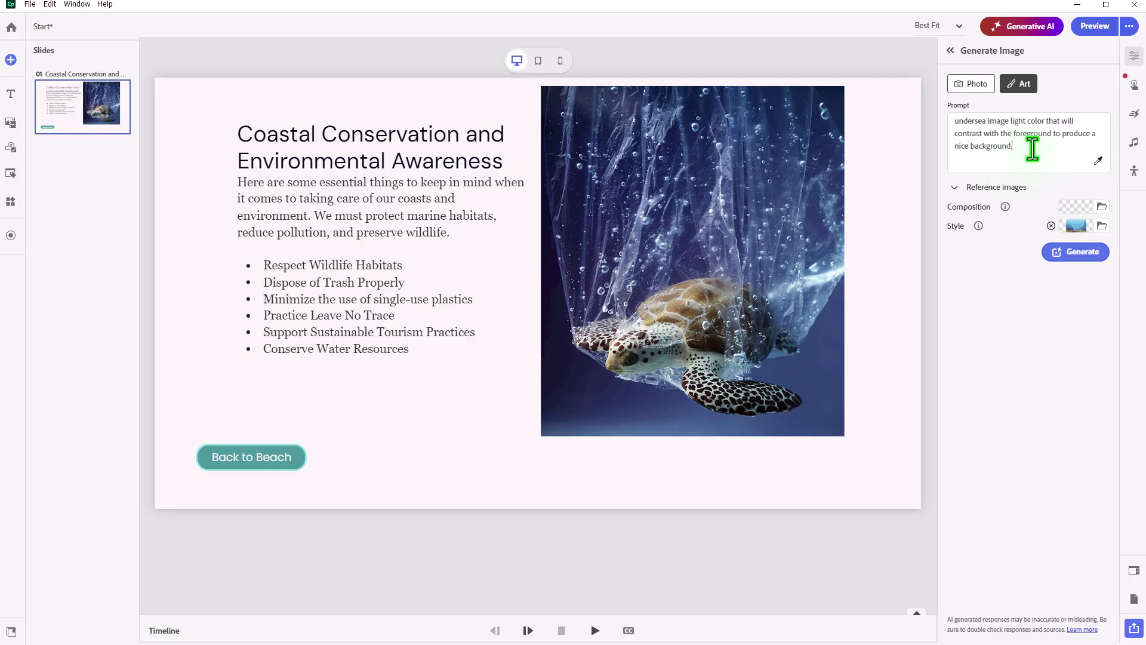
click(1099, 161)
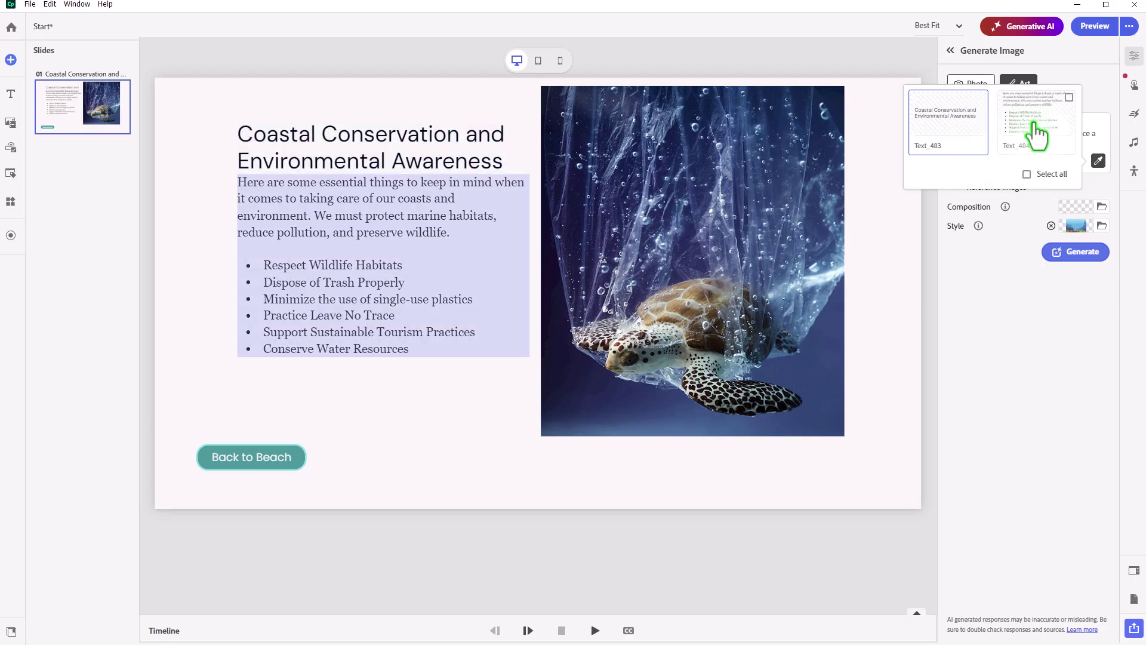
click(965, 134)
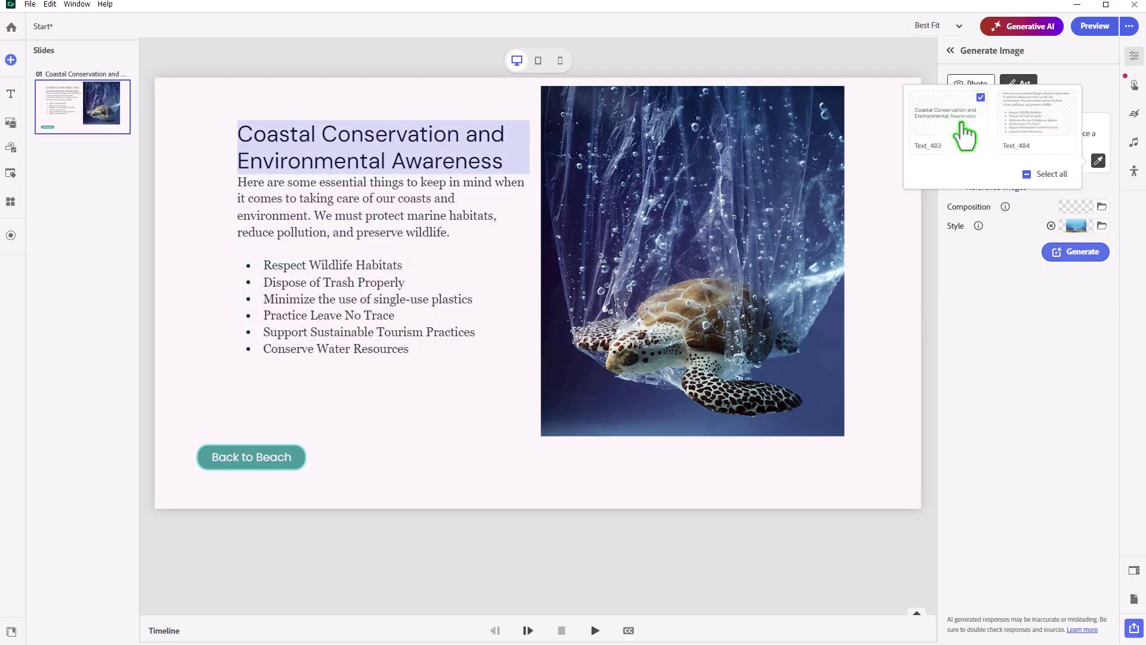
click(1012, 294)
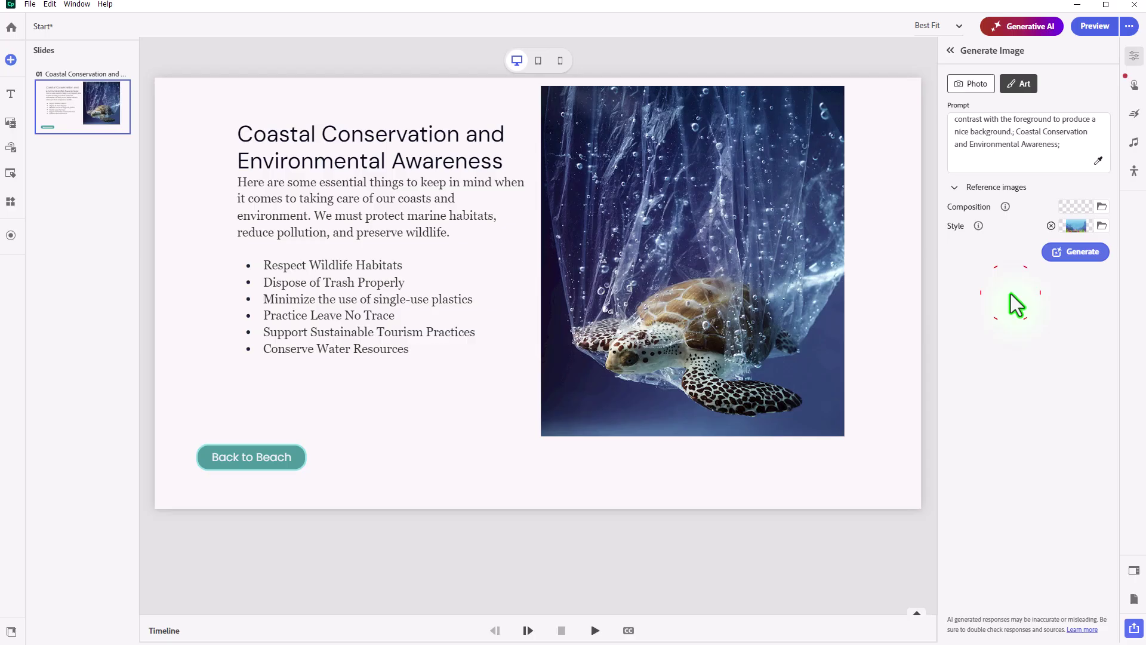
Step: Generate the undersea art variations and apply the second, coral reef with fish, as background
click(1085, 254)
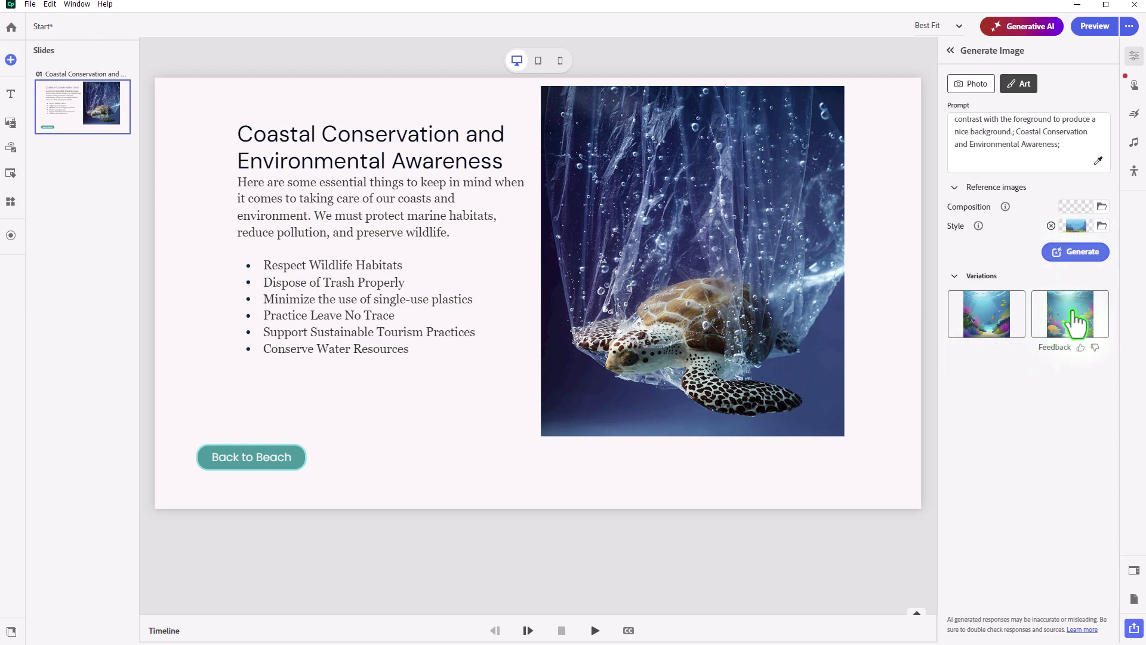
click(1003, 330)
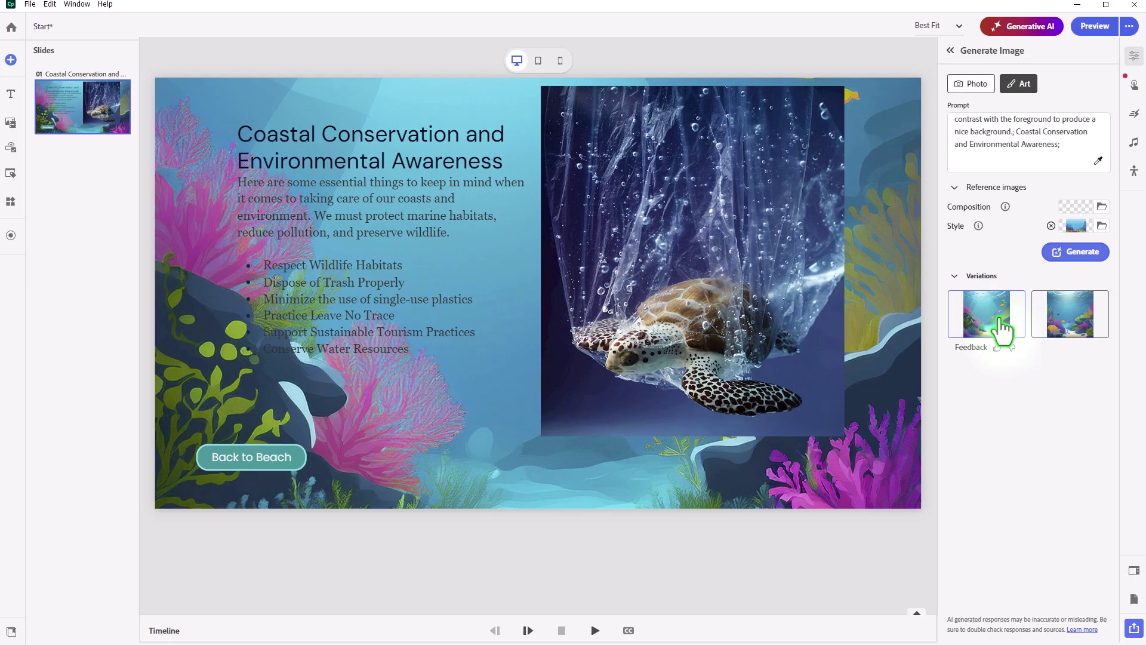
click(1080, 330)
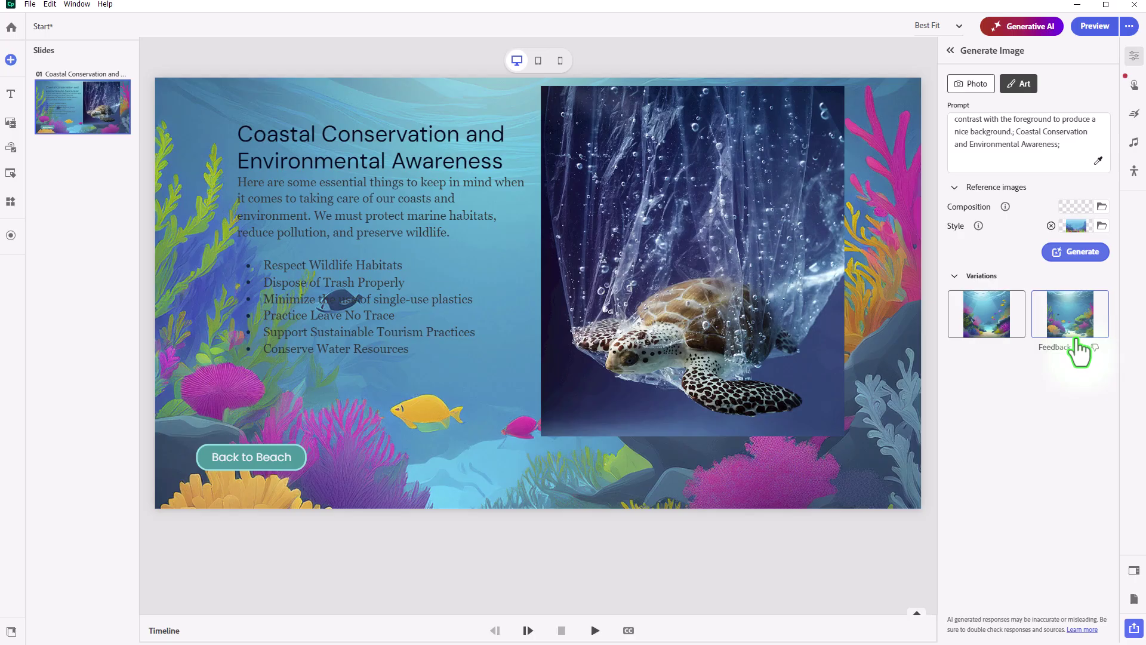
Step: Enable the Card component on the image block to put a white card behind the text
click(882, 312)
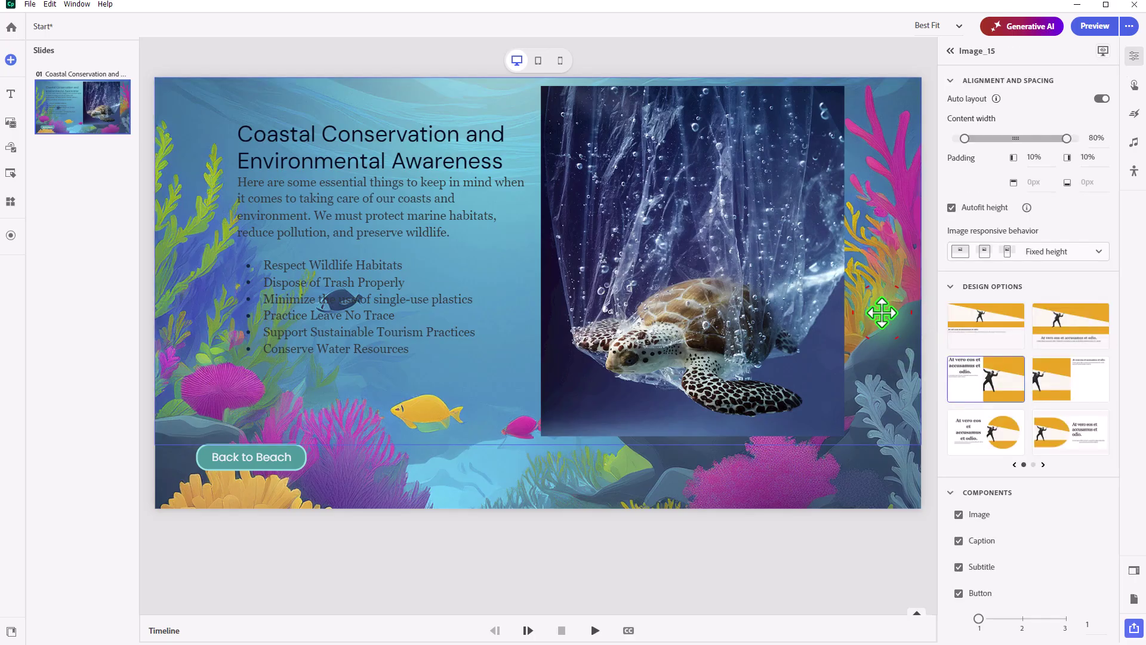
scroll(1031, 537, down, 3)
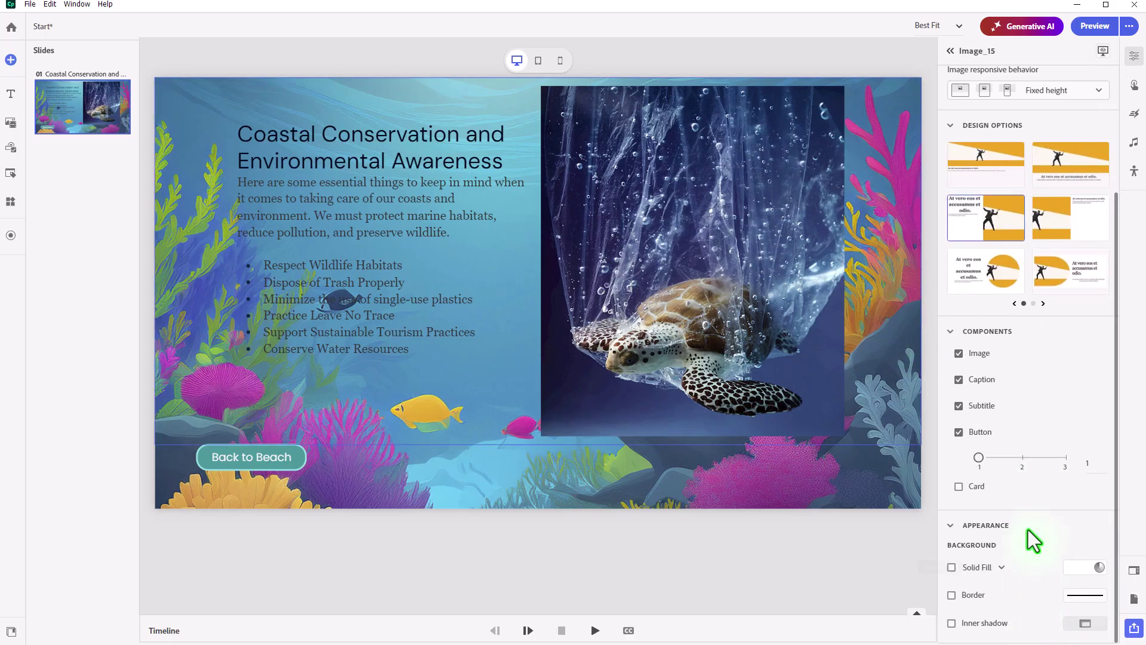
click(958, 487)
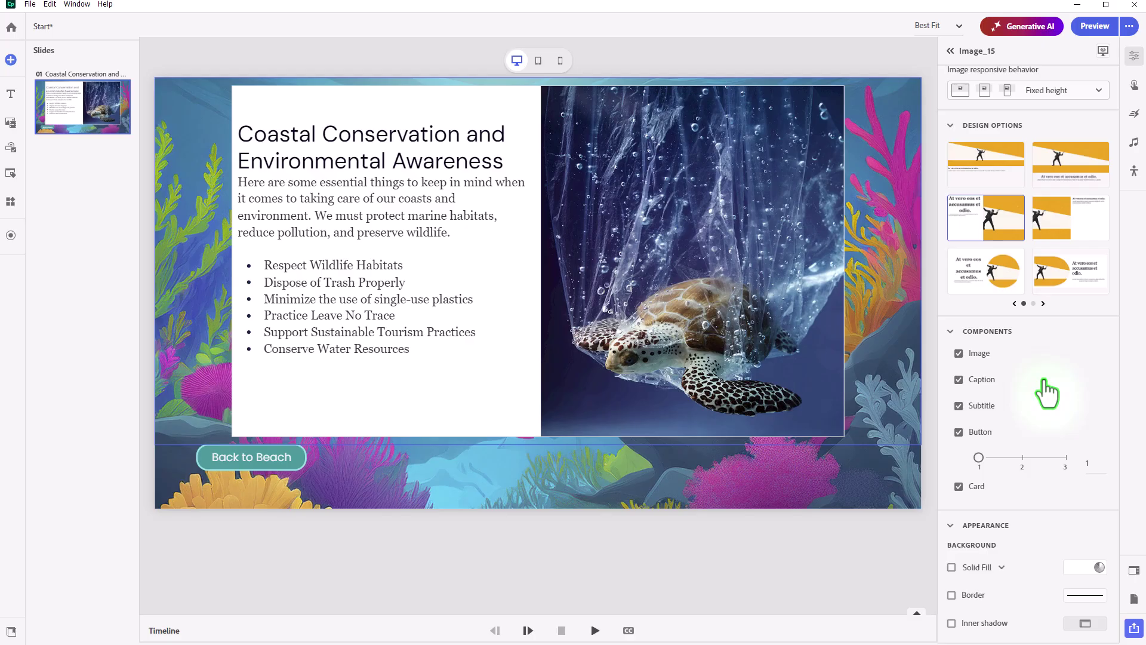
scroll(1014, 513, down, 3)
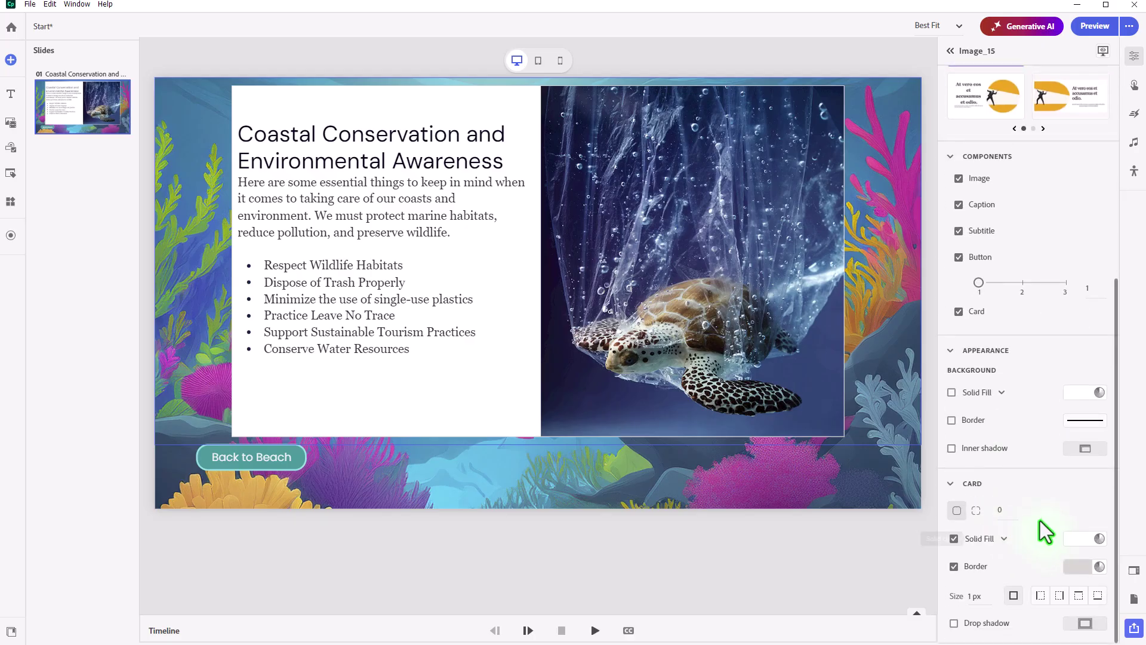
click(1000, 511)
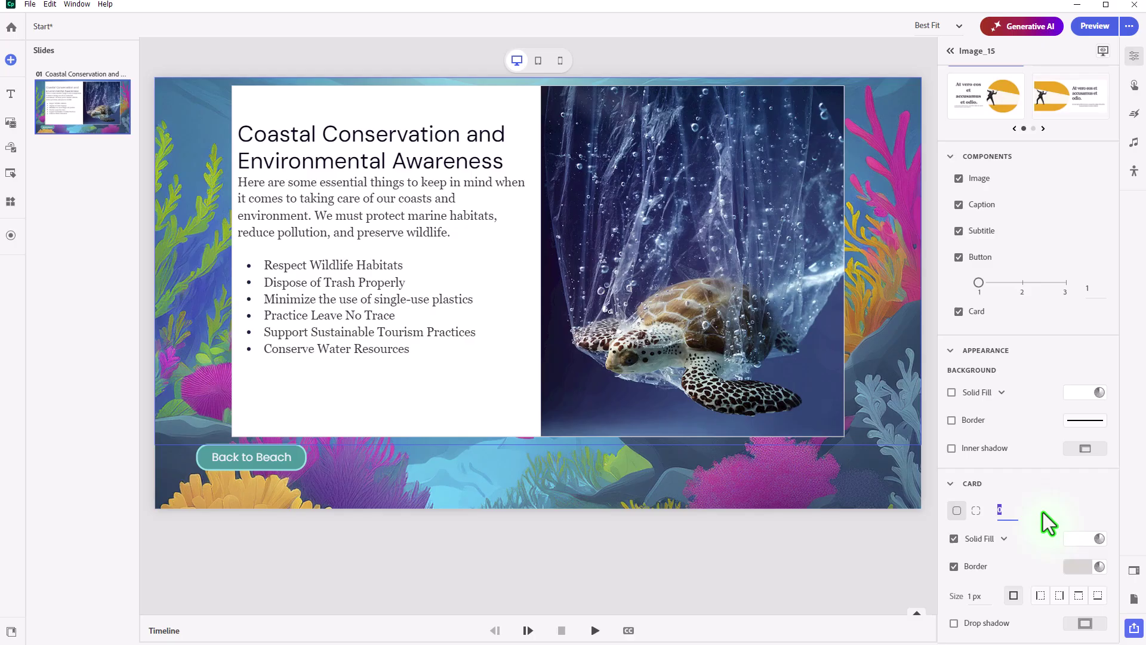
Step: Give the card a solid white fill at 60% opacity
click(1002, 537)
click(1099, 539)
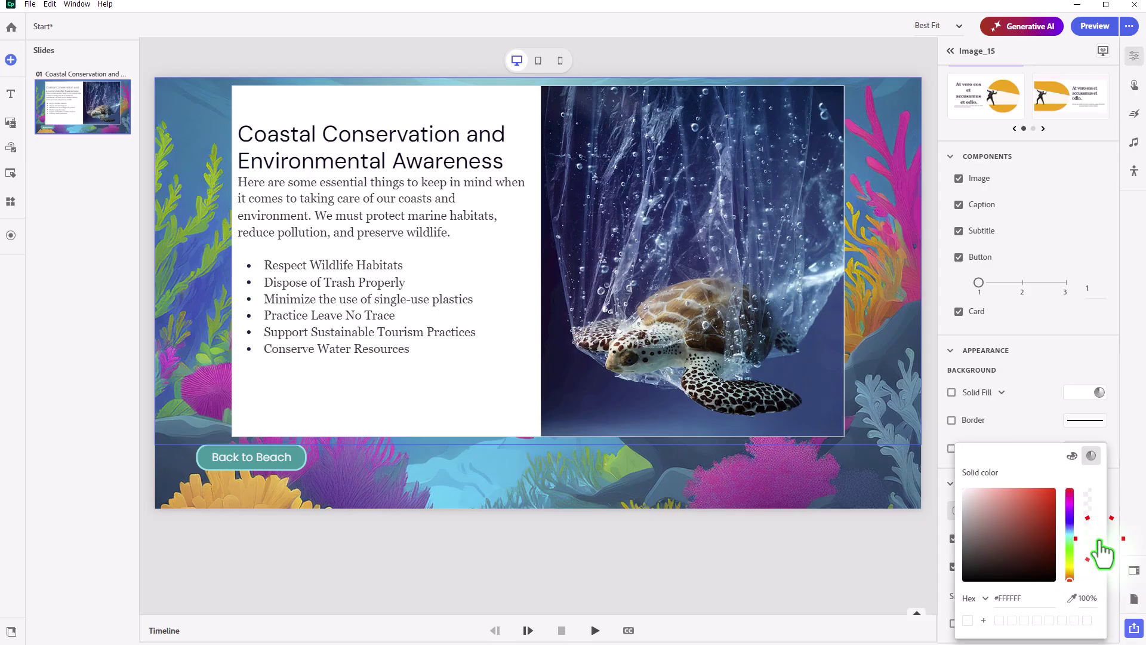
click(1083, 598)
text(8)
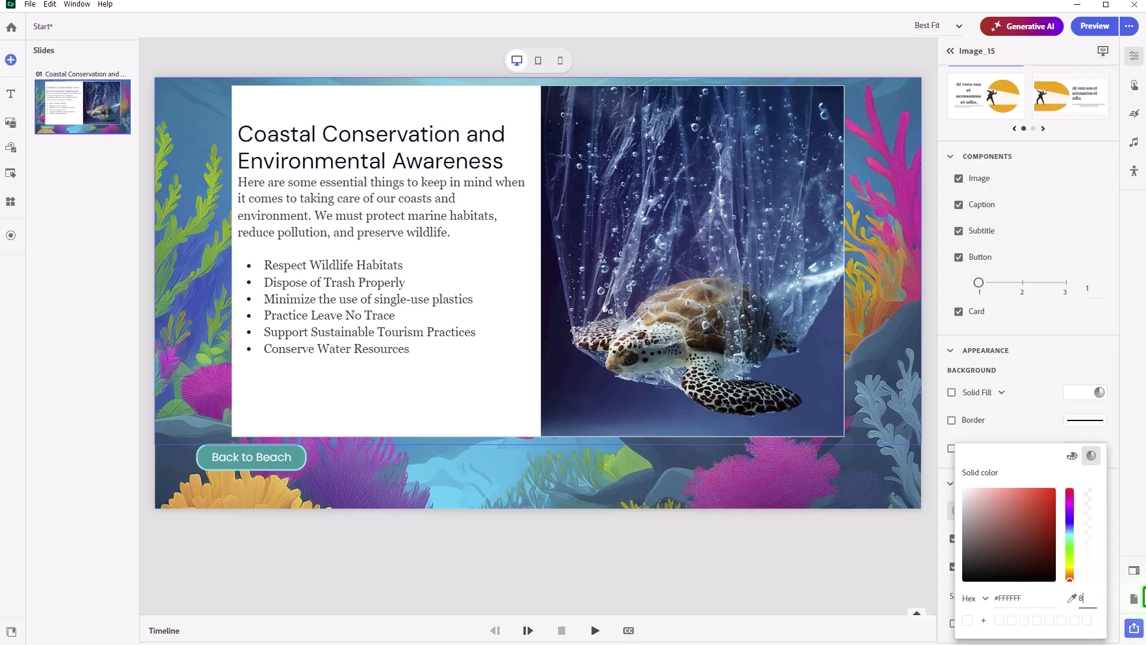
text(0)
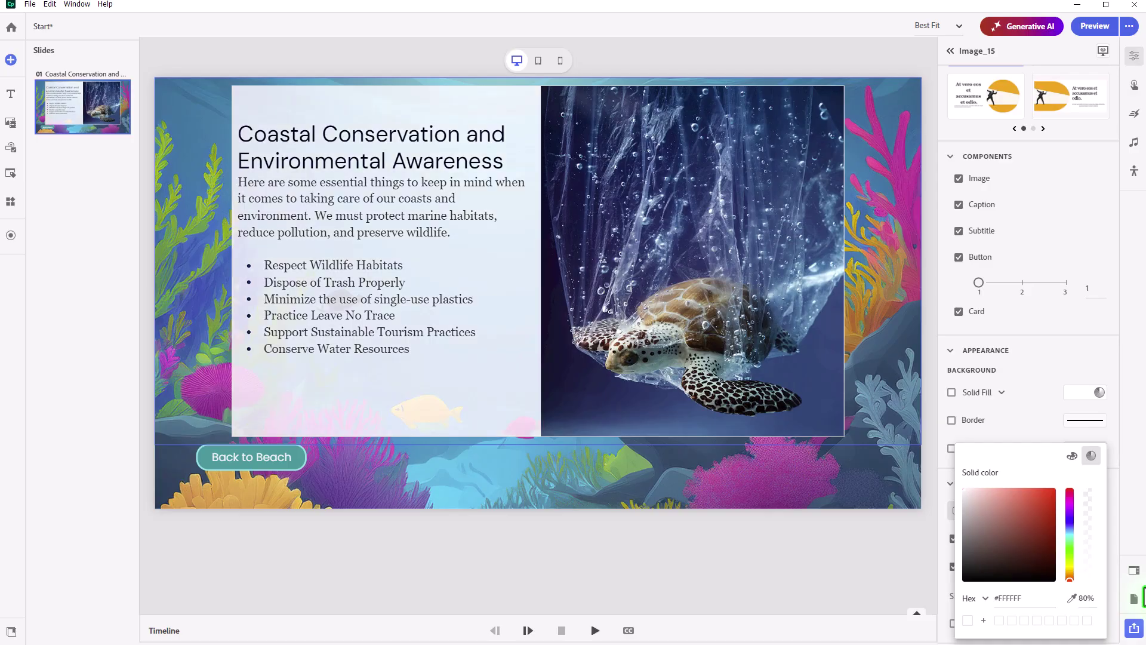
double_click(1093, 597)
text(60)
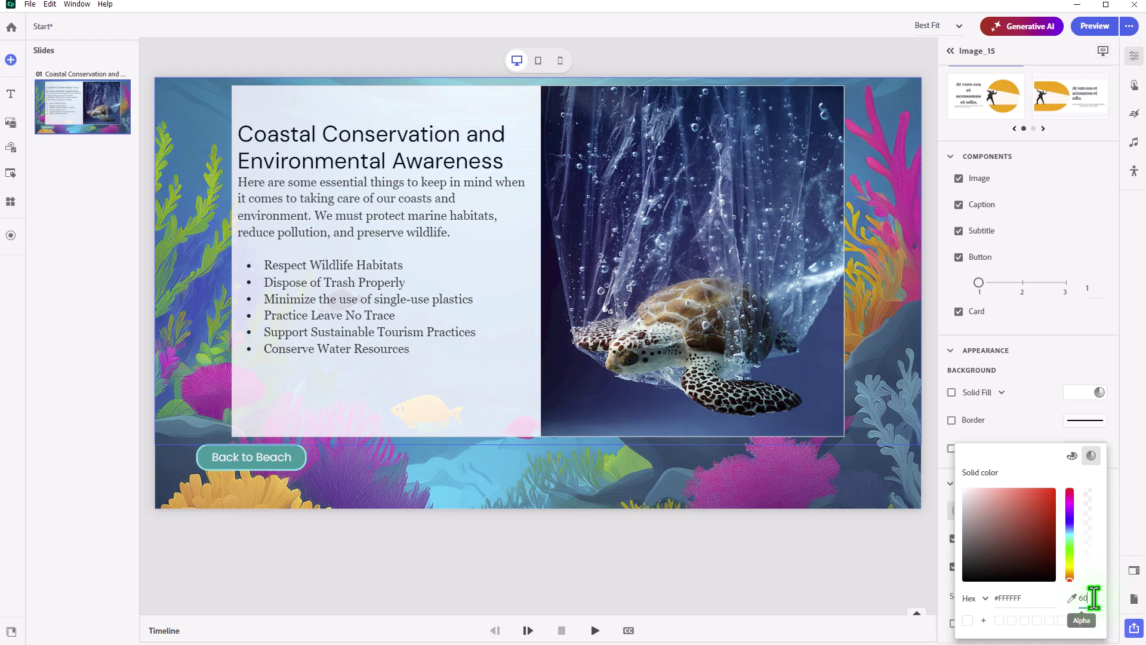
key(Return)
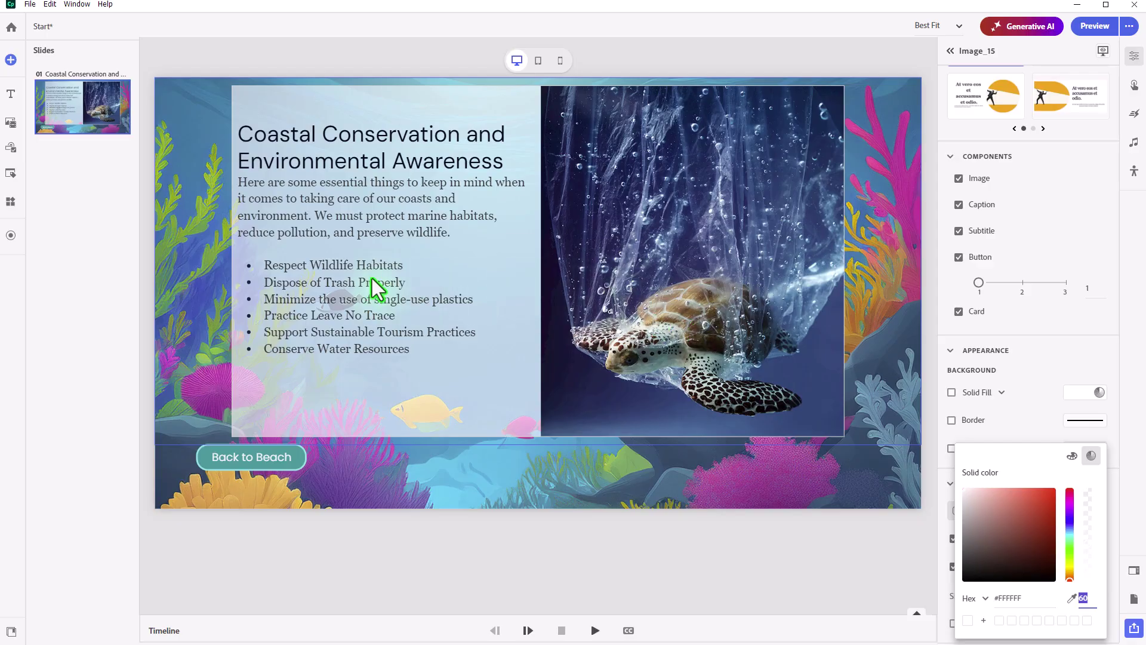
click(280, 286)
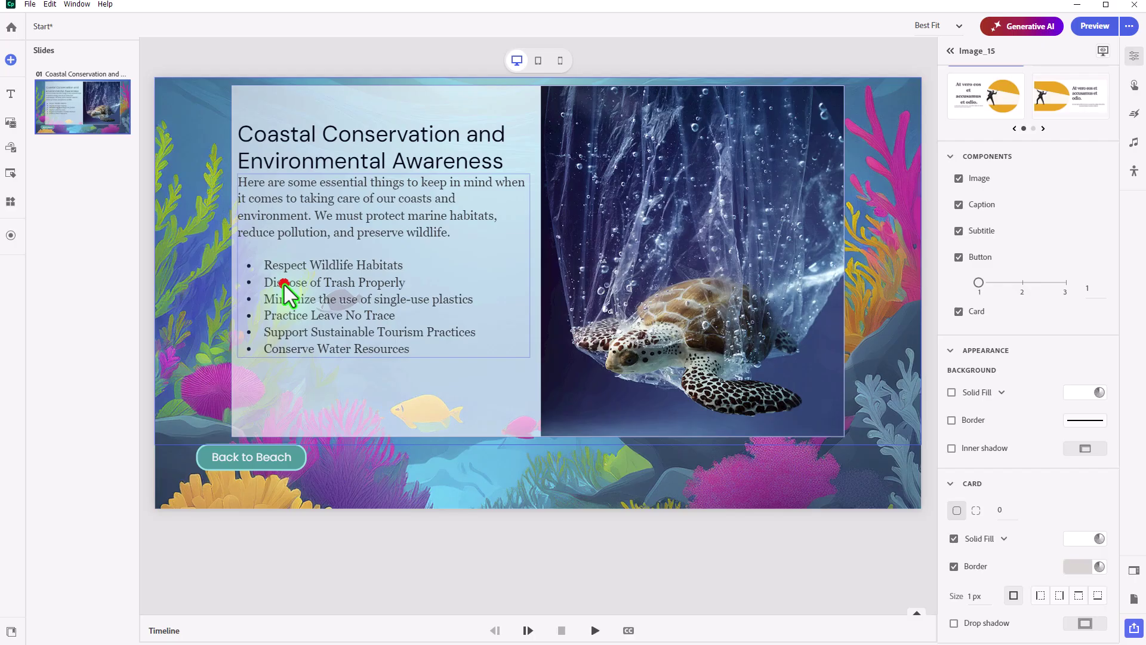
Step: Select the second bullet's text in the body box, then select the sea turtle photo
double_click(284, 287)
click(282, 283)
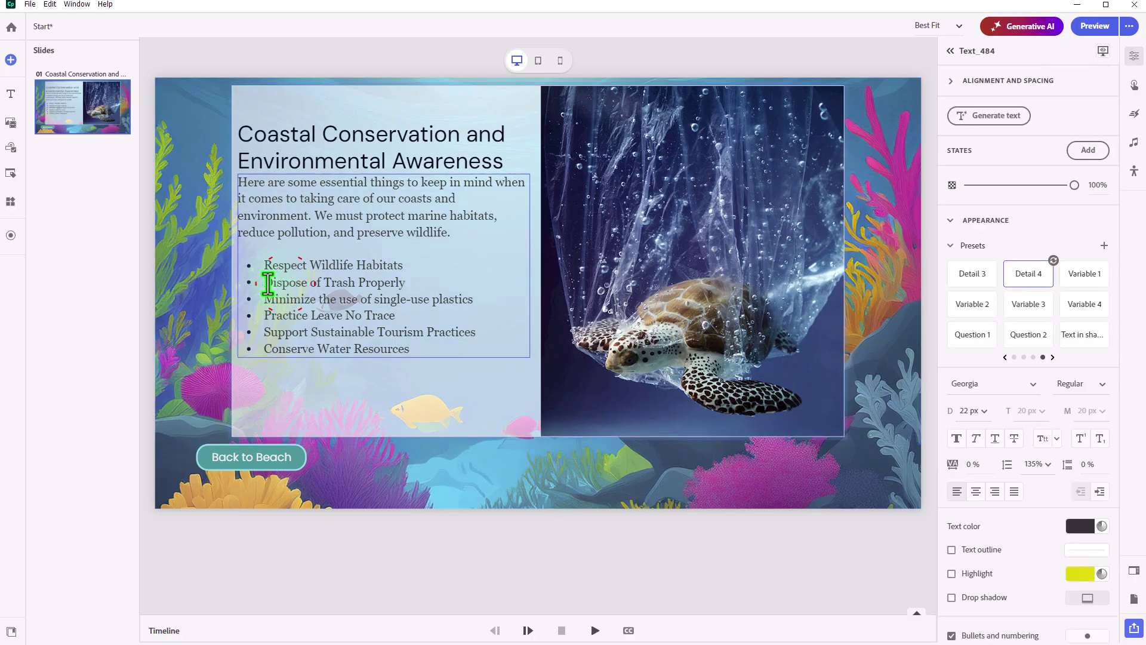
drag(266, 282, 400, 278)
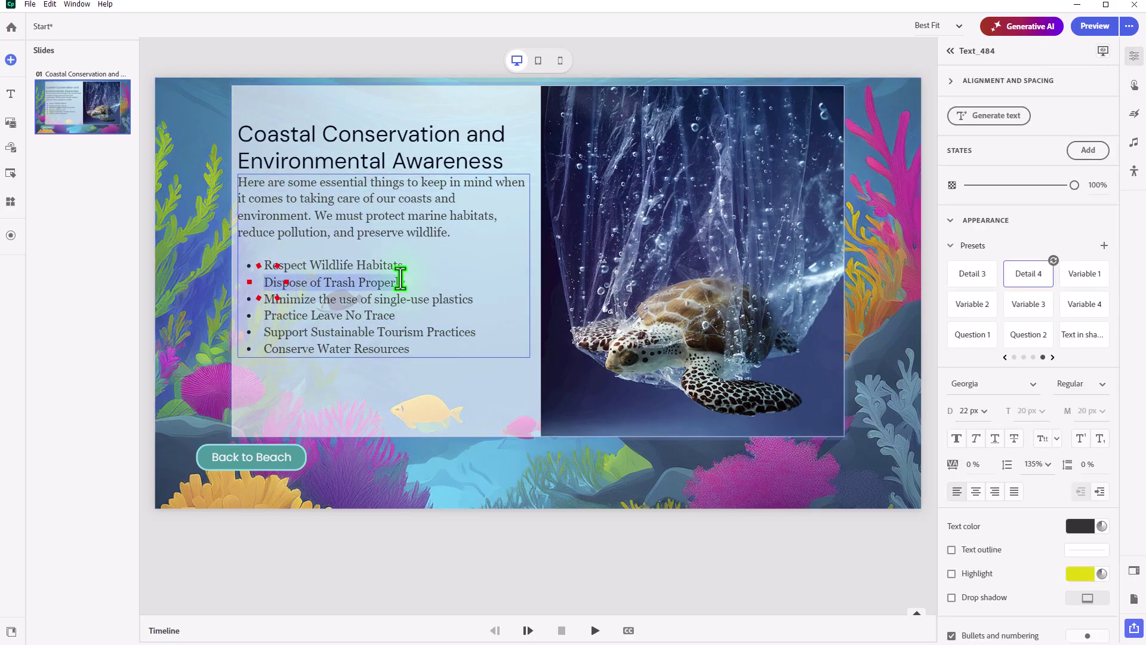
click(764, 216)
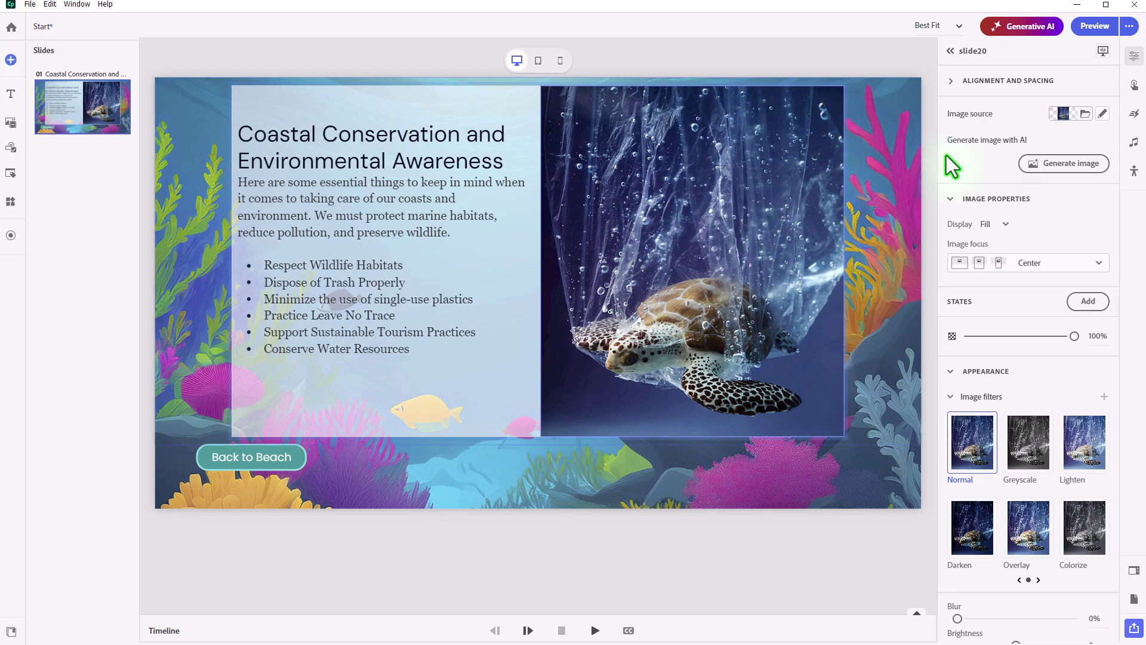
Step: Launch the Generate Image panel from the turtle photo's Properties to create a replacement image
click(1079, 174)
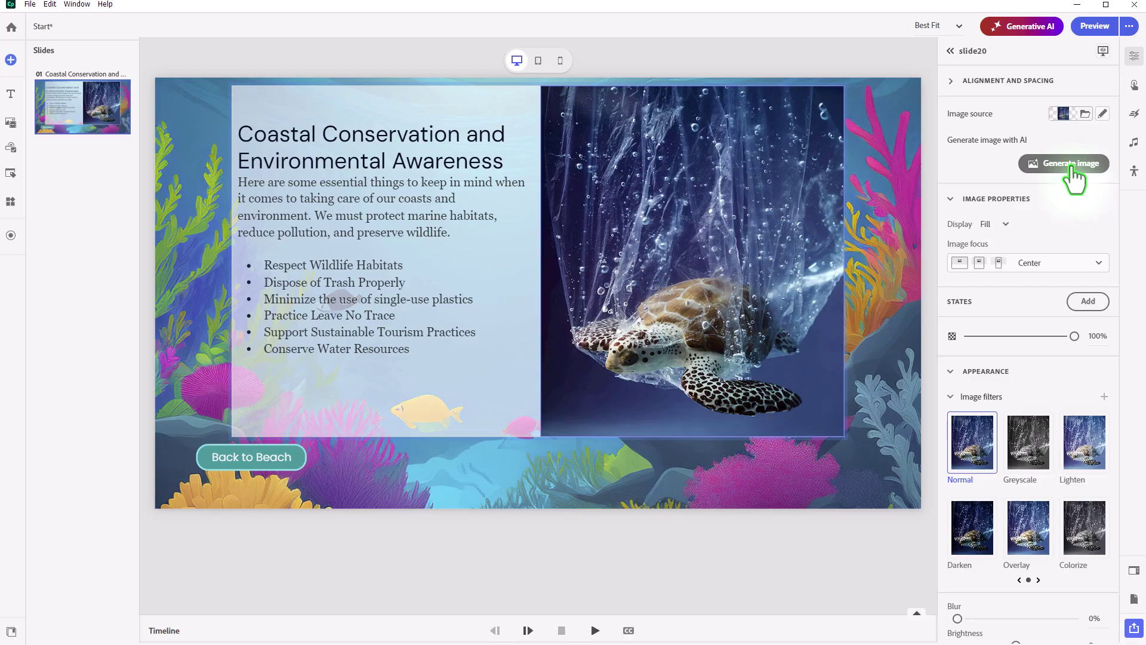
click(1022, 31)
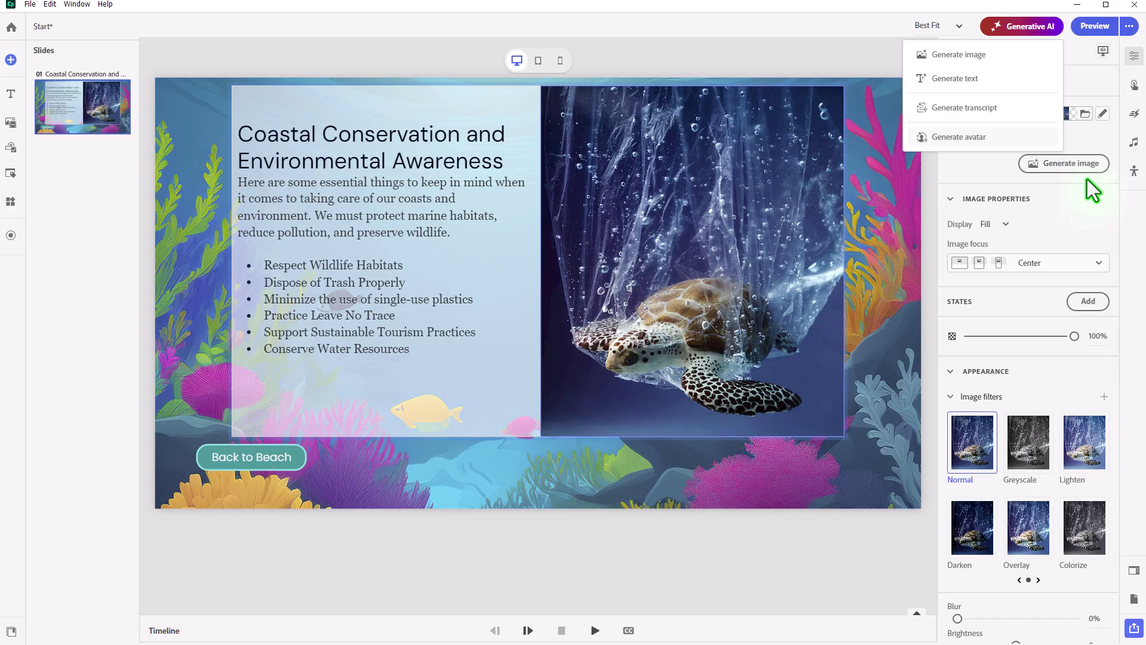
click(1064, 164)
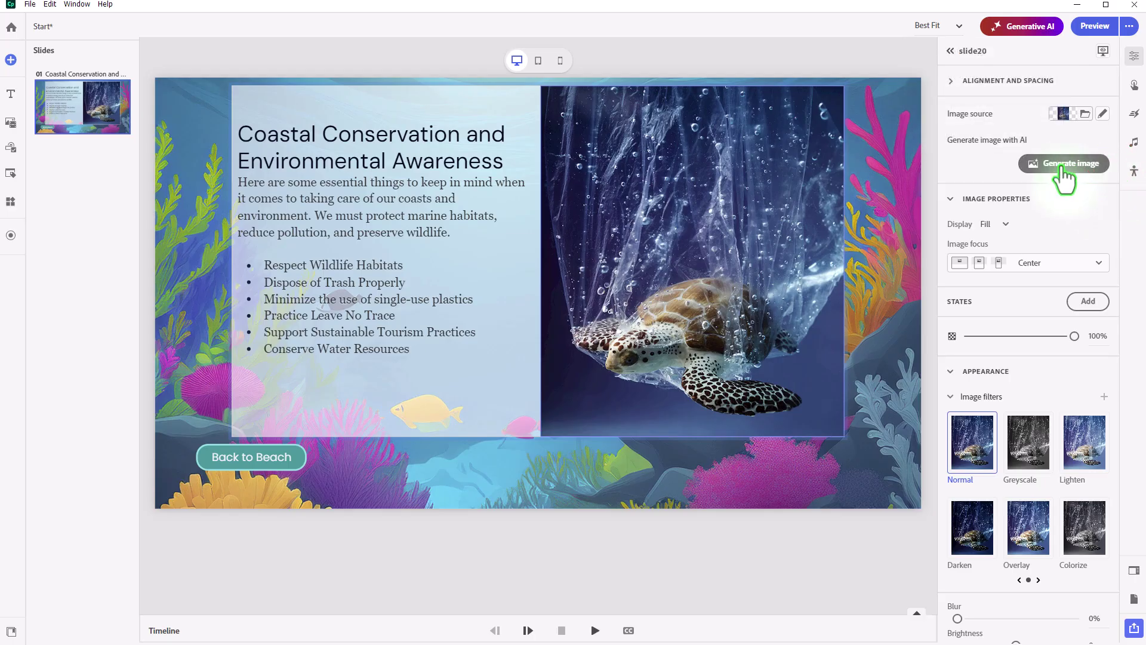
click(1063, 167)
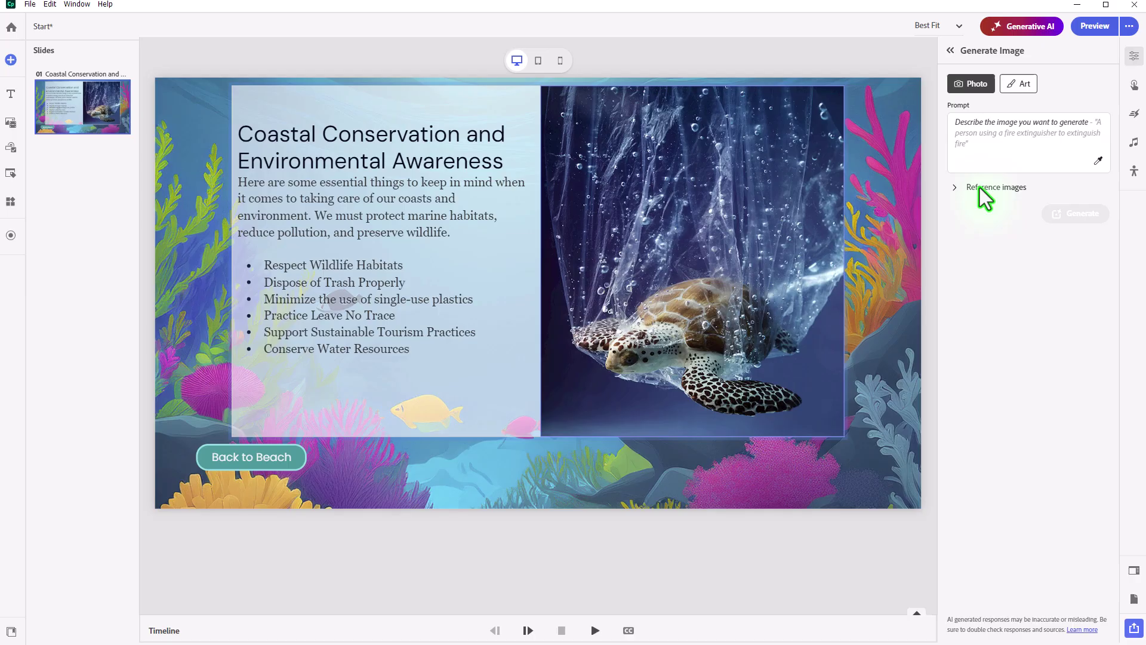
Step: Expand Reference images and load AdobeStock_342701239.jpeg as the Composition reference
click(953, 188)
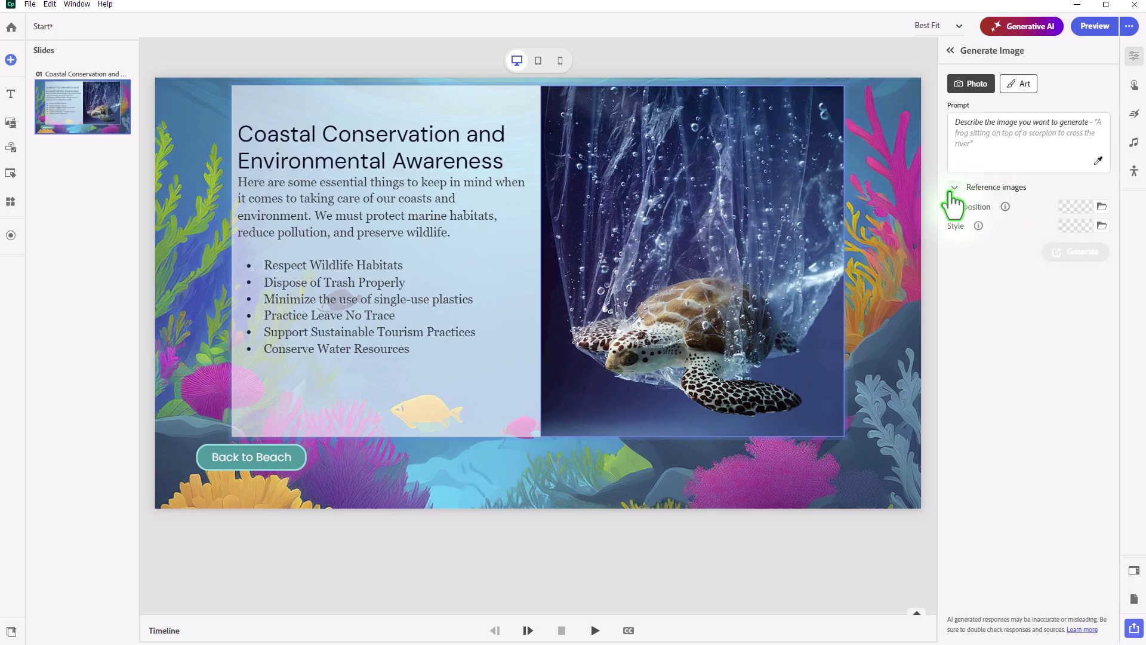
click(1101, 206)
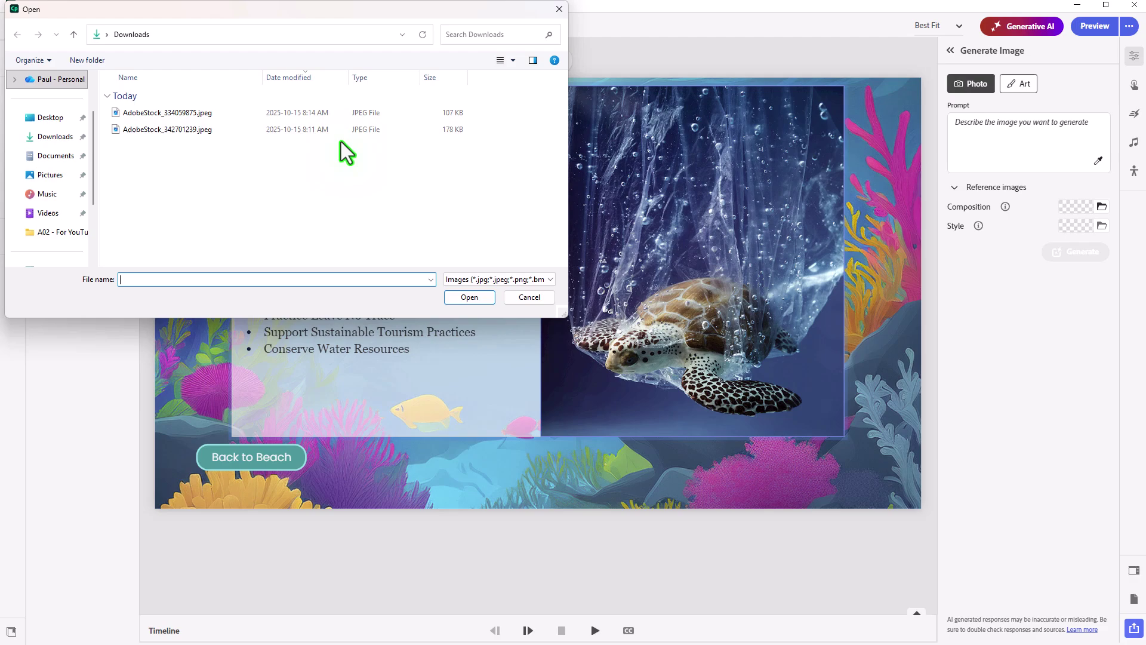
click(159, 131)
click(486, 296)
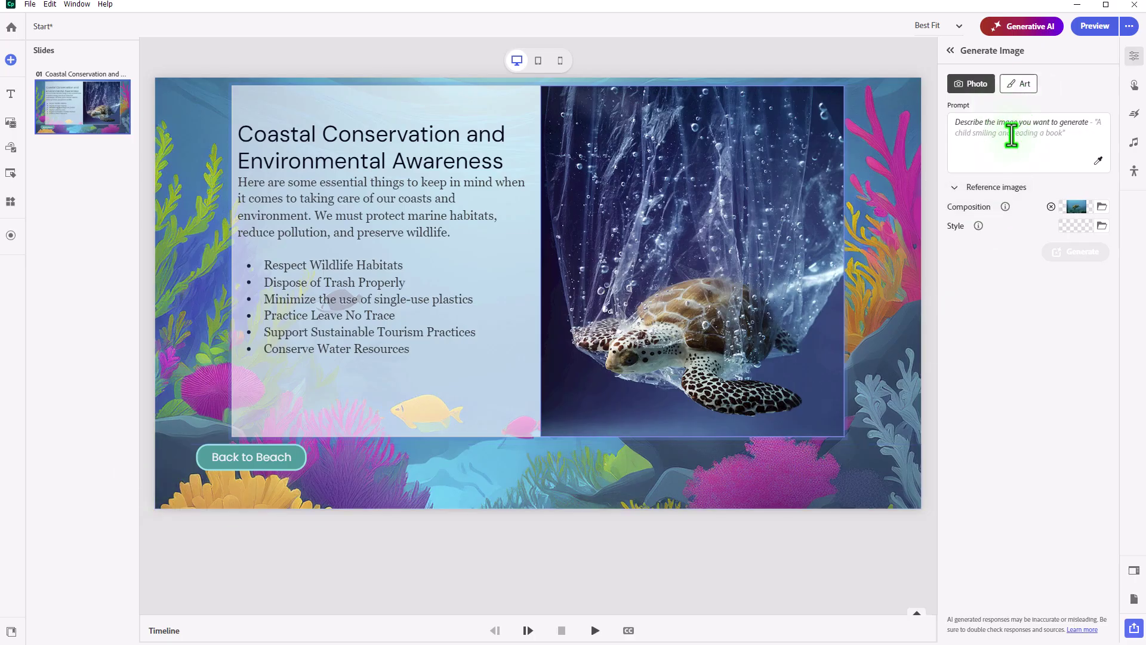
Step: Write the prompt 'image of a sea turtle swimming and enjoying its life' and append the slide's bullet-list text (Text_484)
click(1035, 137)
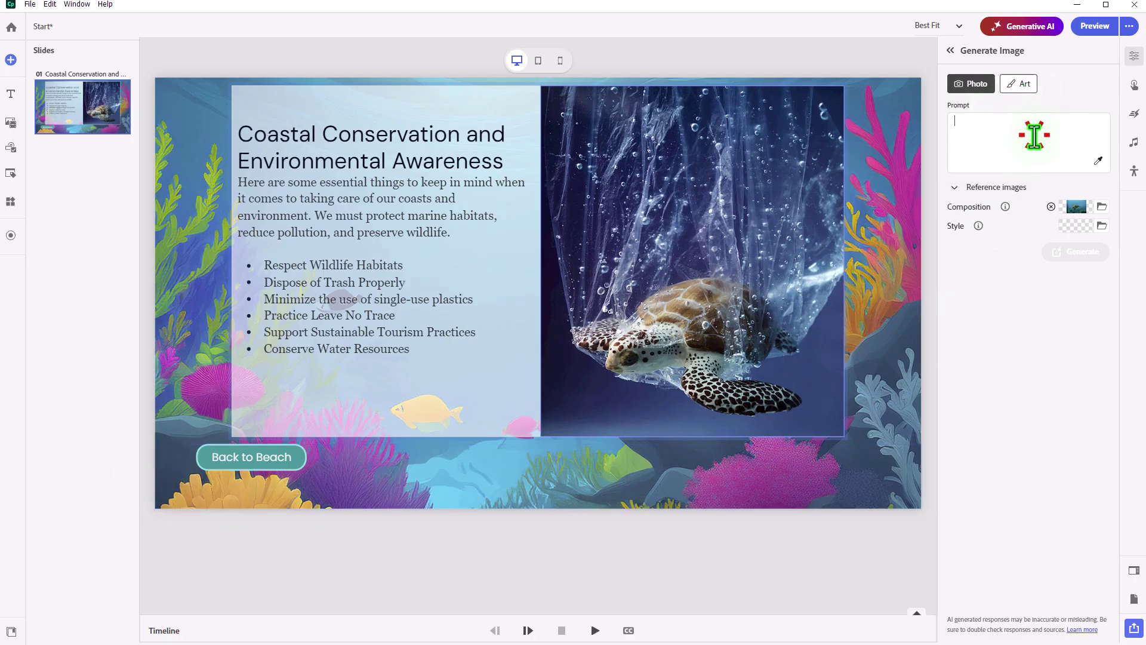
text(ima)
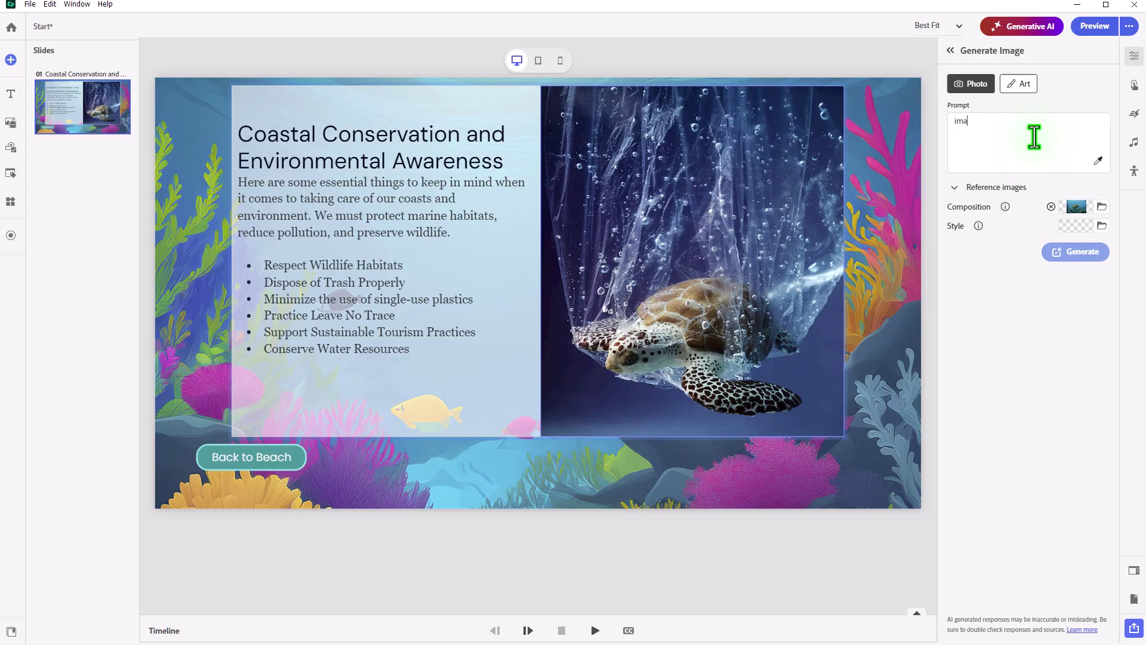
text(ge of a sea)
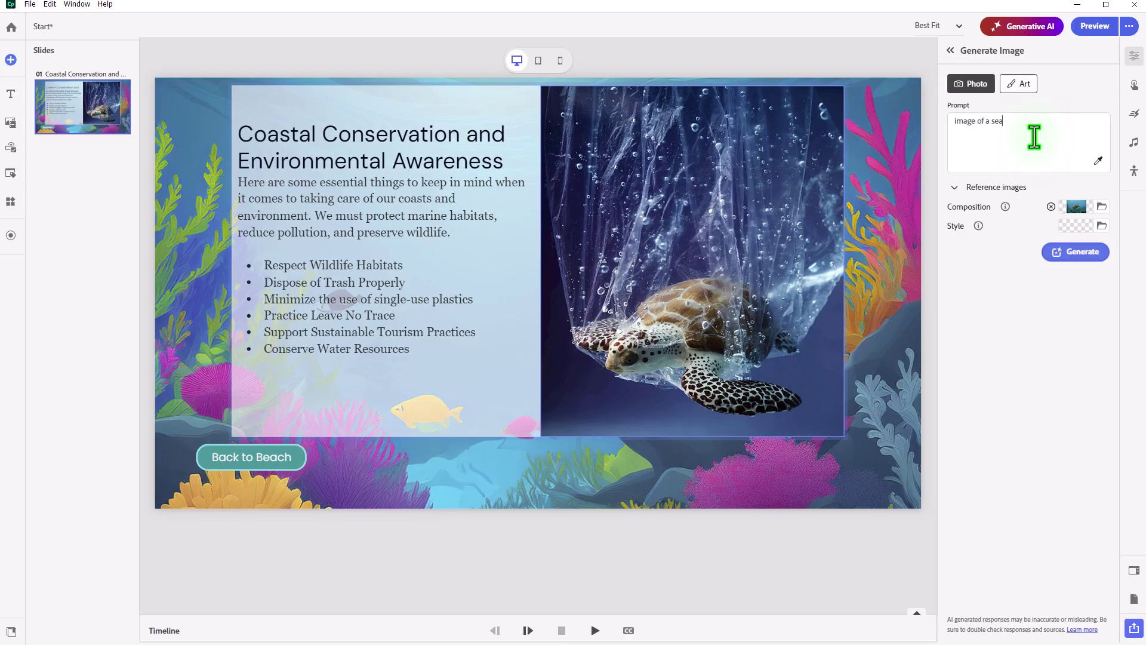
text( turtle swimming and enjoying its life.)
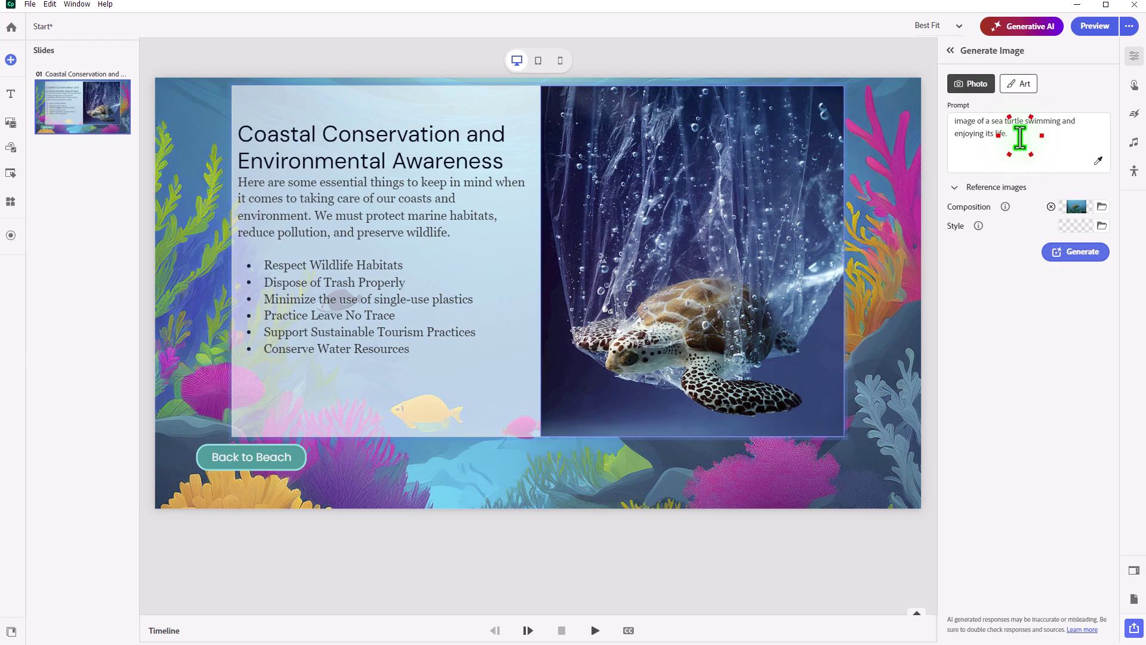
click(1020, 138)
click(1098, 163)
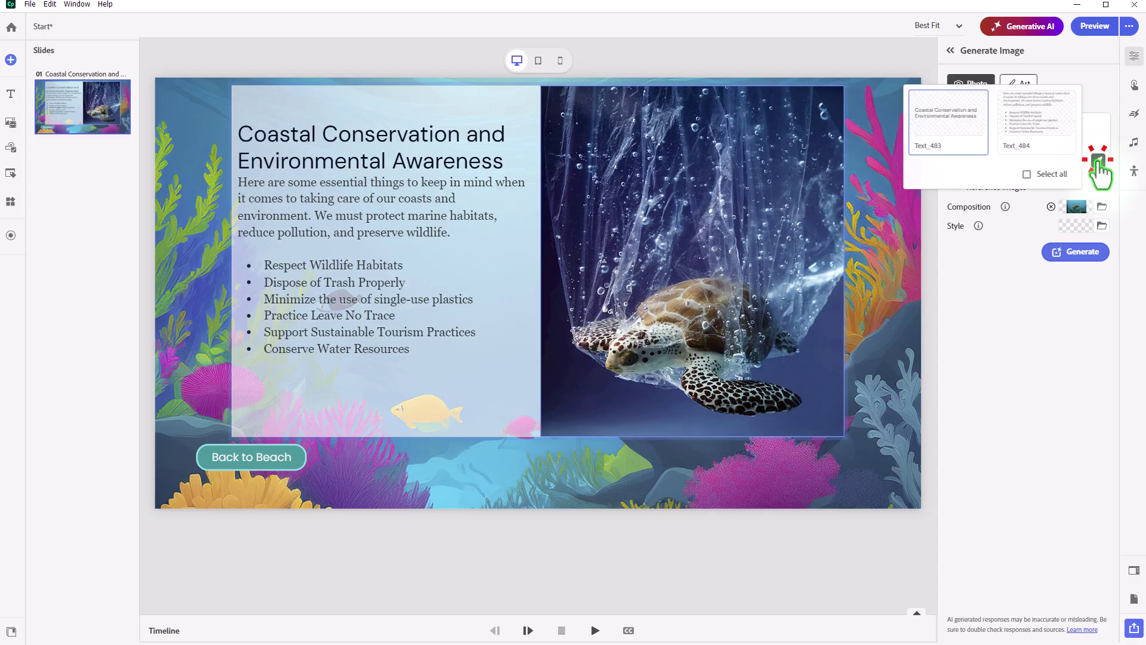
click(1046, 119)
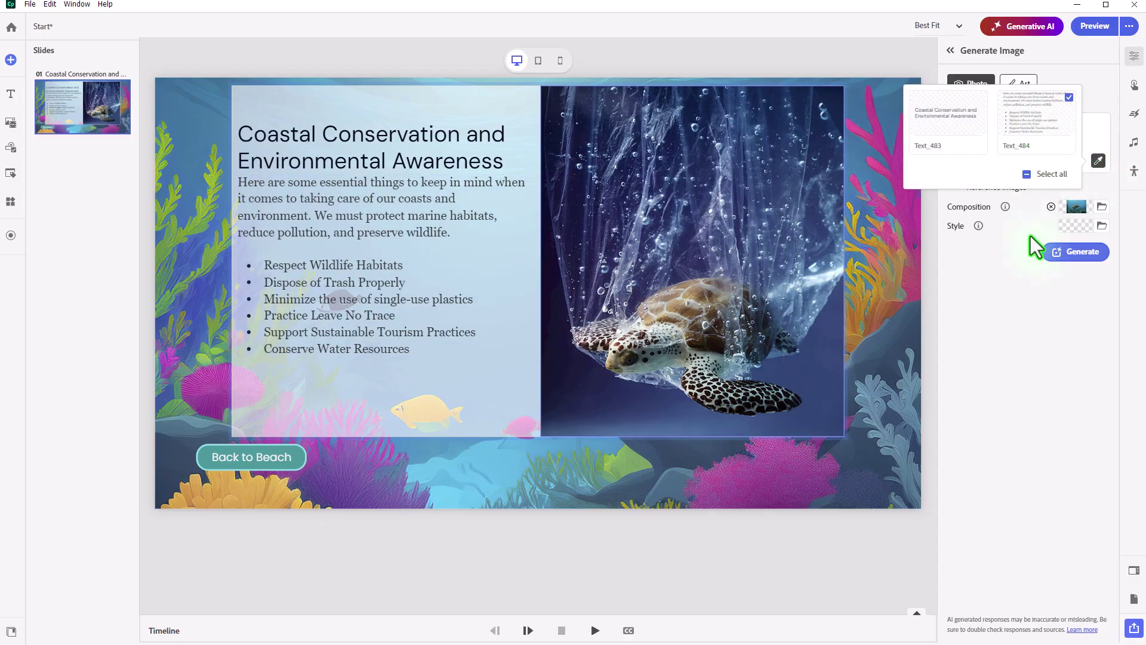
click(1073, 254)
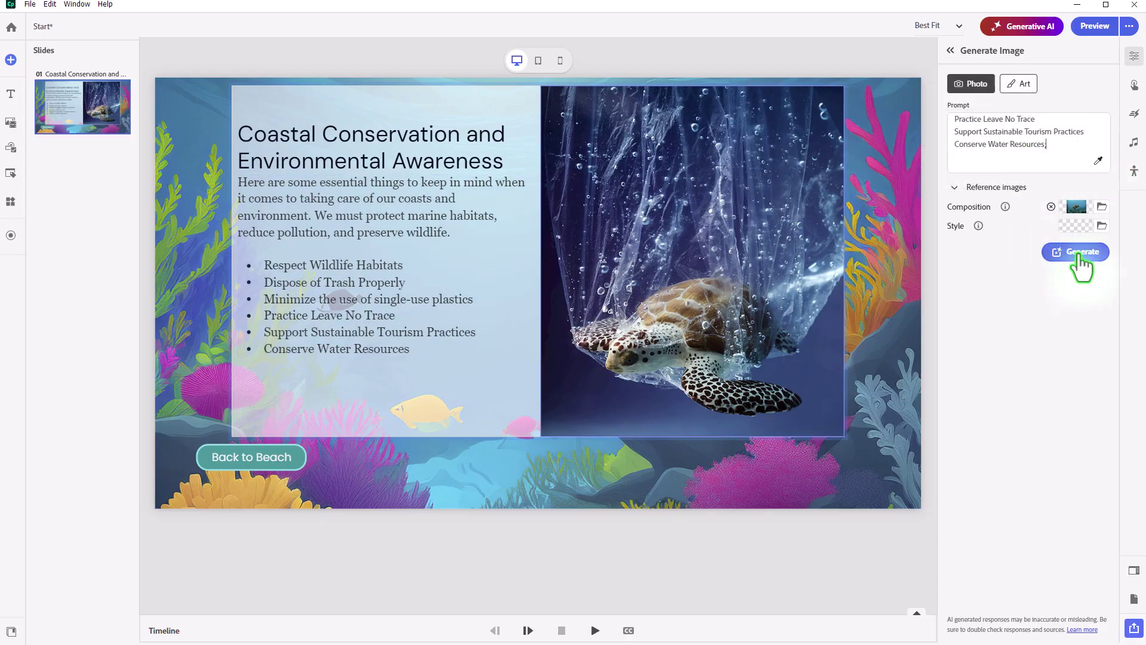
Step: Generate two photo variations, compare them, and keep the first reef-swimming turtle on the slide
click(1080, 263)
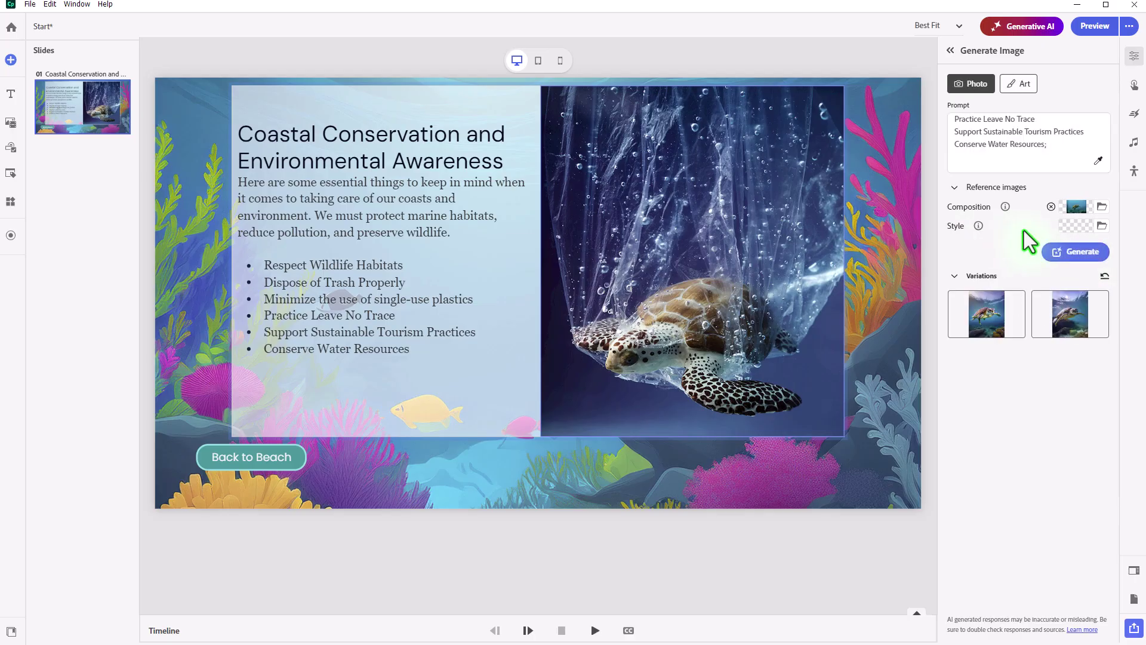
mouse_move(992, 330)
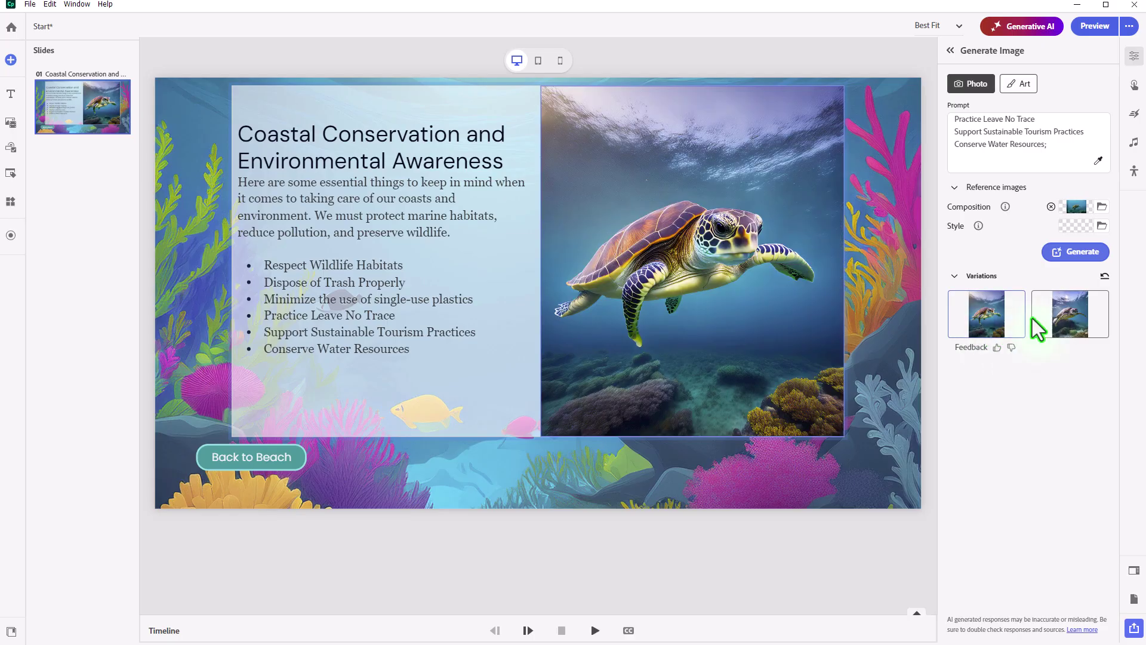
click(1071, 328)
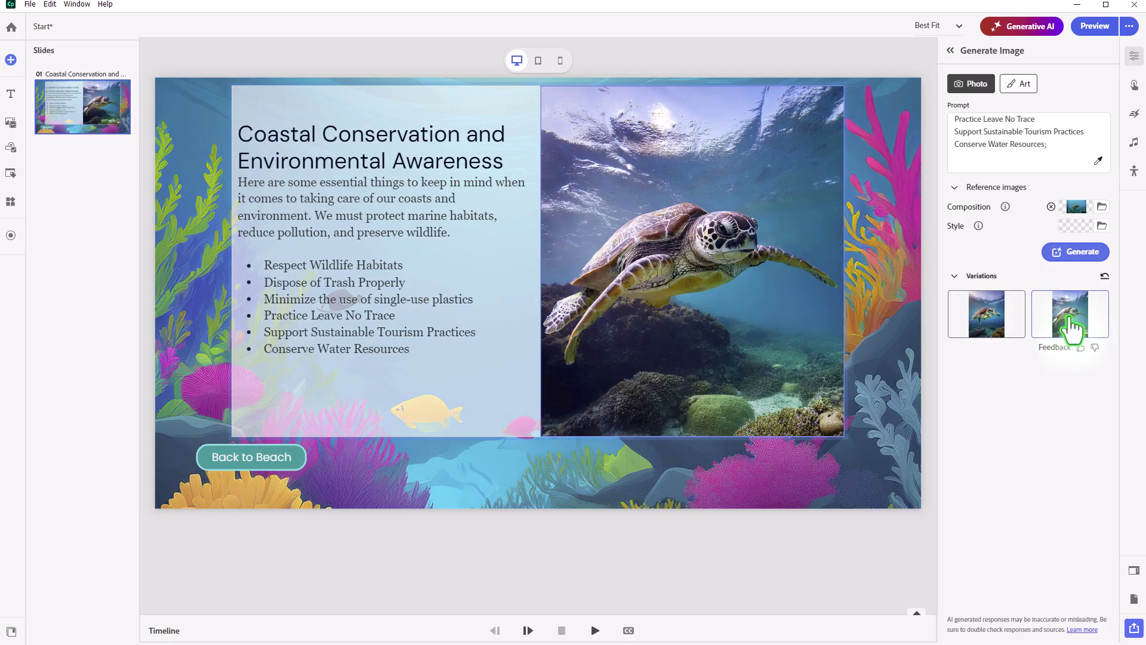
click(994, 325)
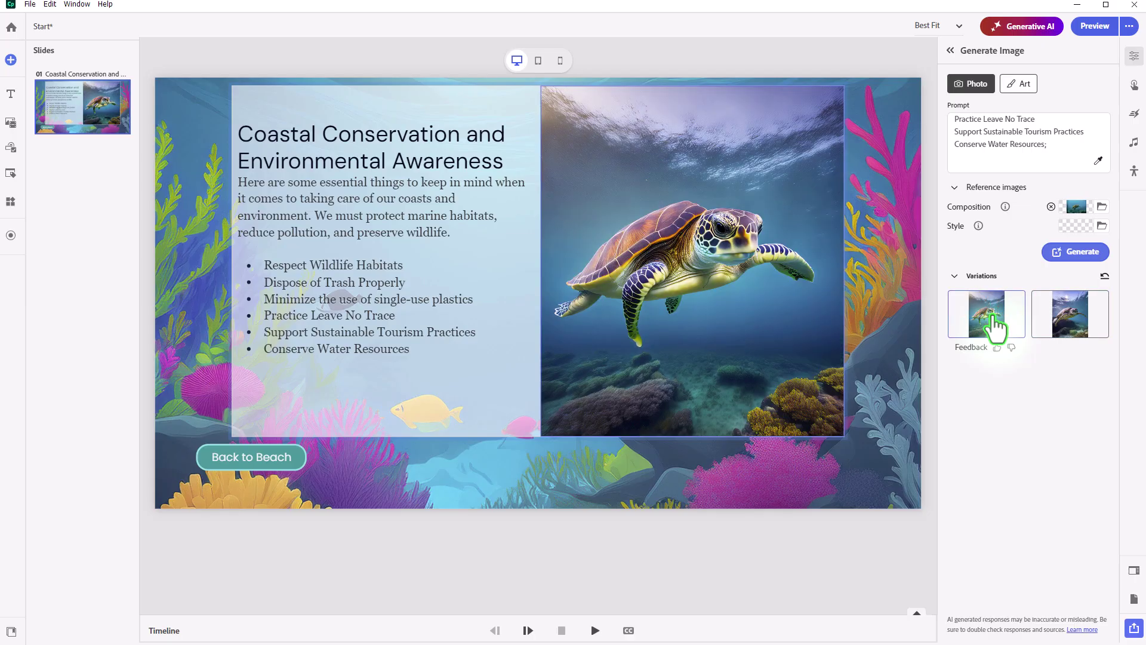
Step: Generate Art-style variations, compare both, and apply the first painted orange turtle over a reef
click(1024, 85)
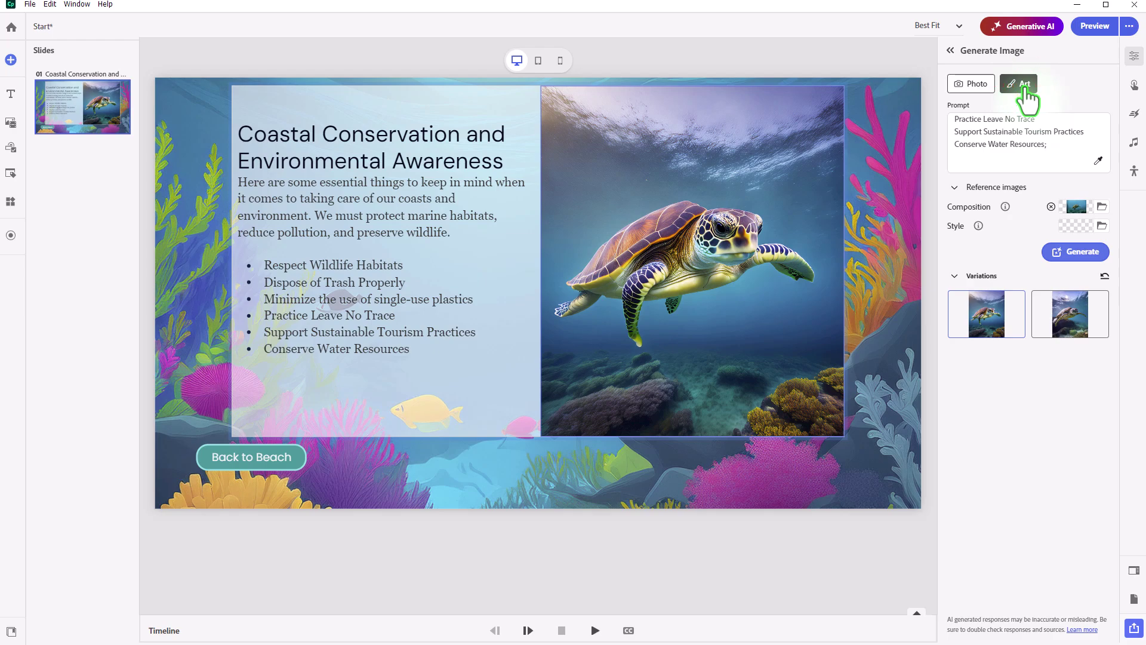
click(1082, 254)
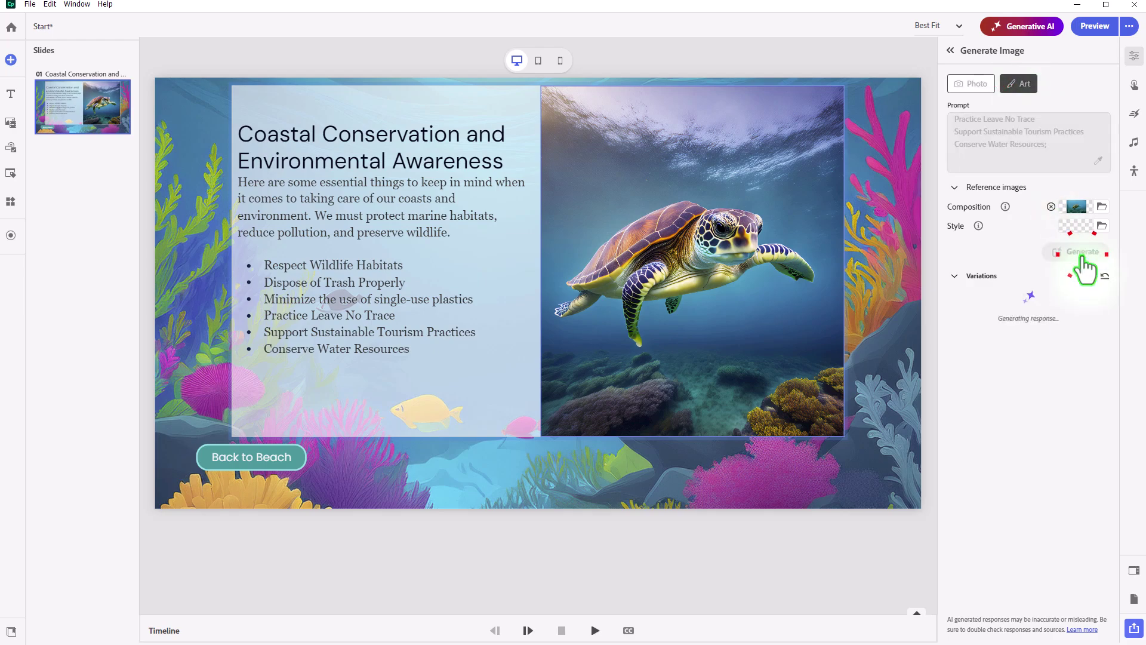
click(997, 329)
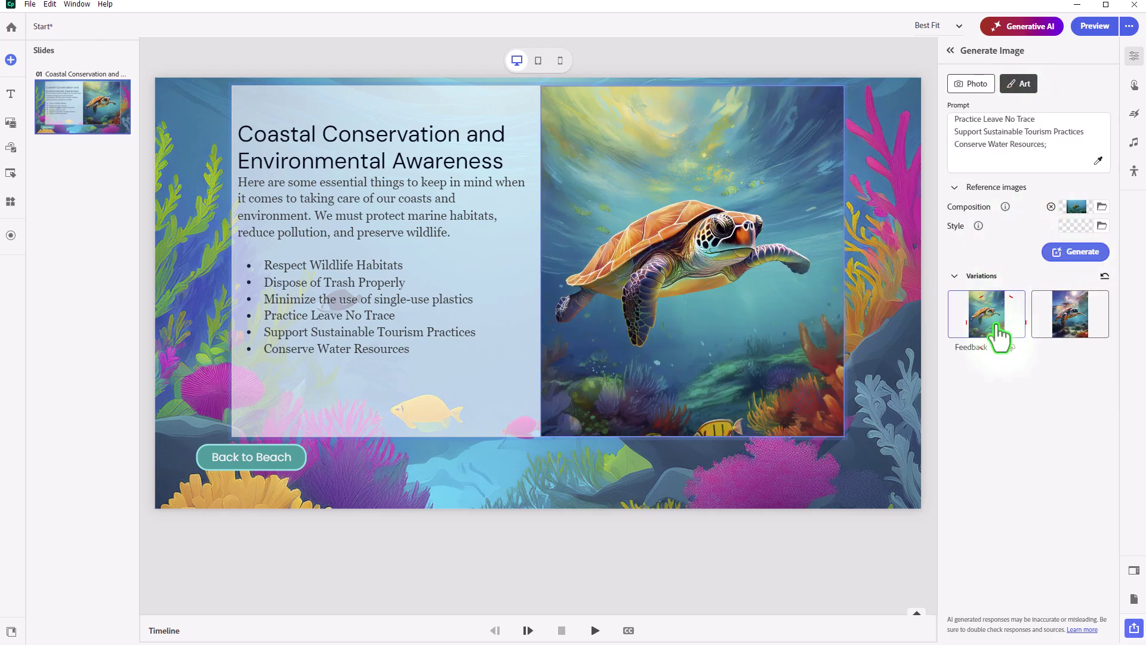
click(1071, 327)
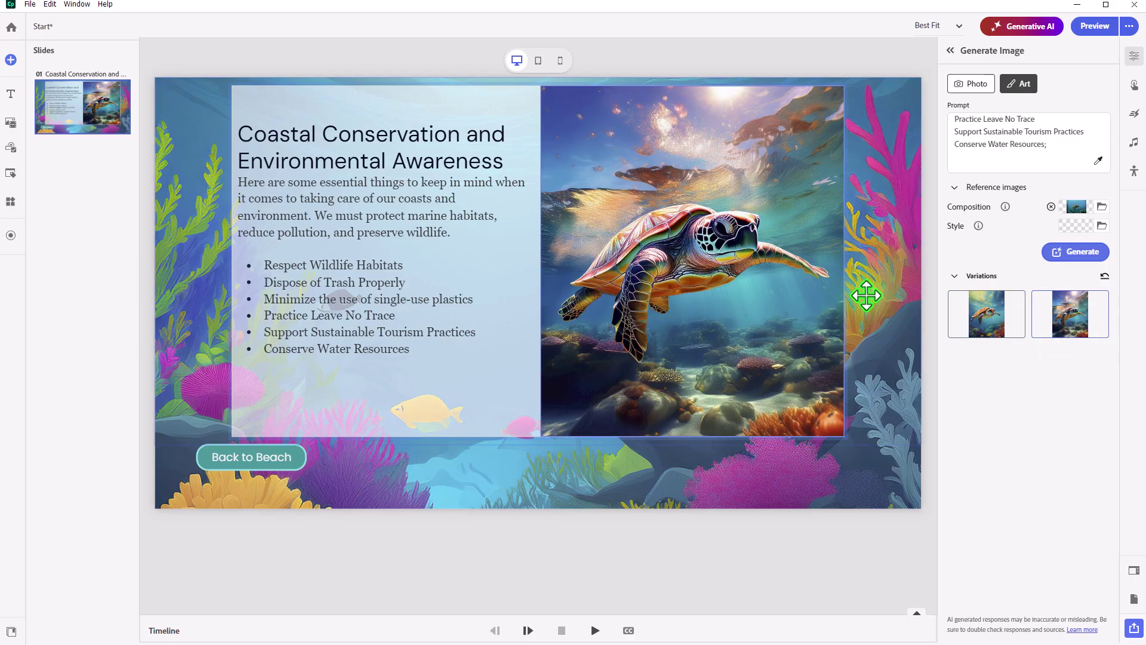
click(988, 317)
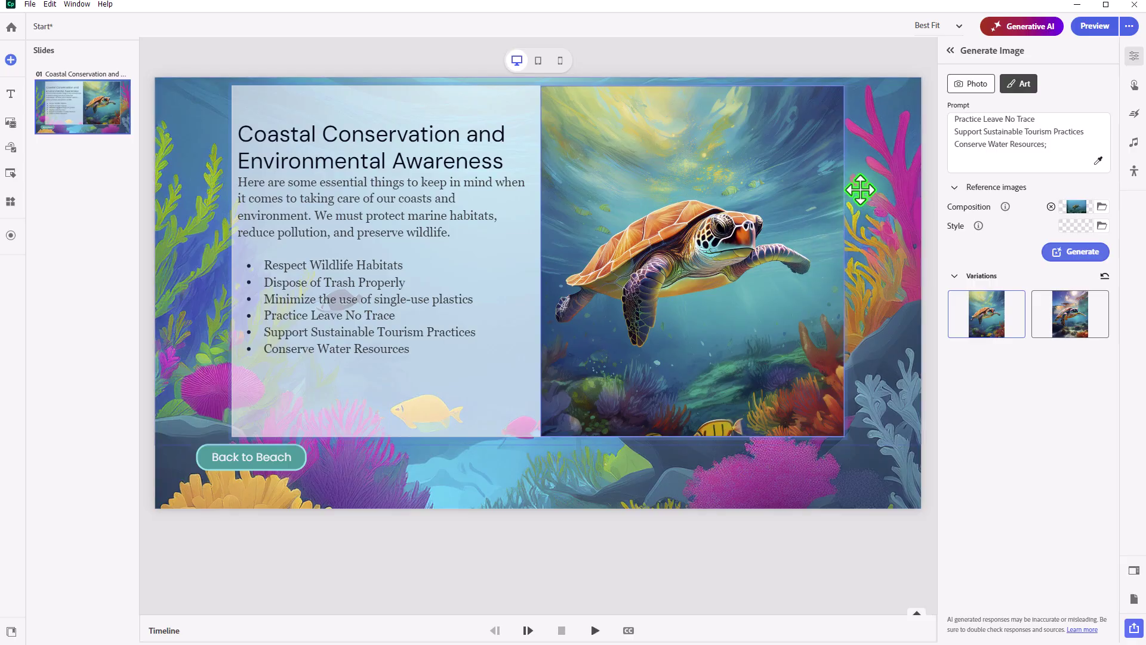
click(886, 183)
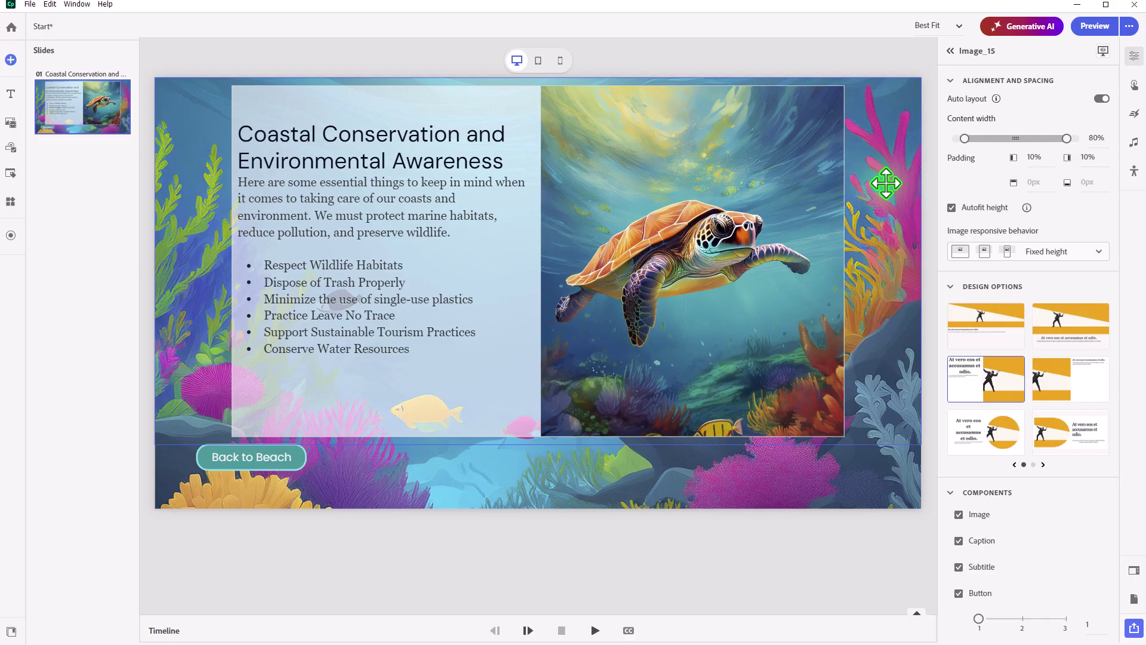
click(1036, 34)
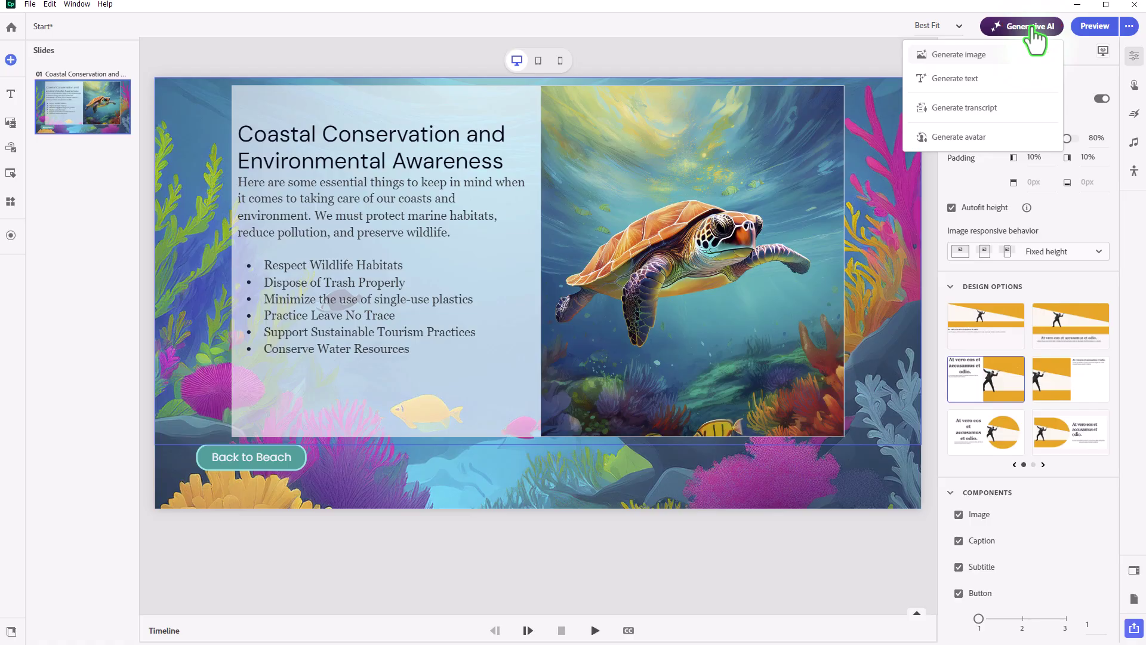
click(1035, 34)
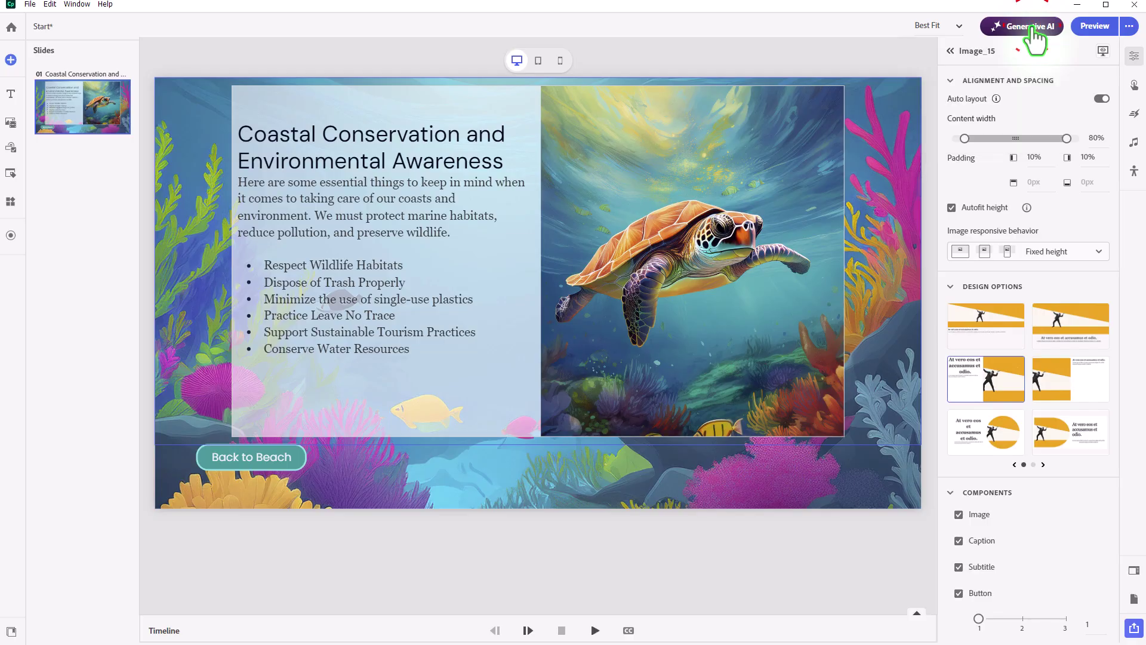